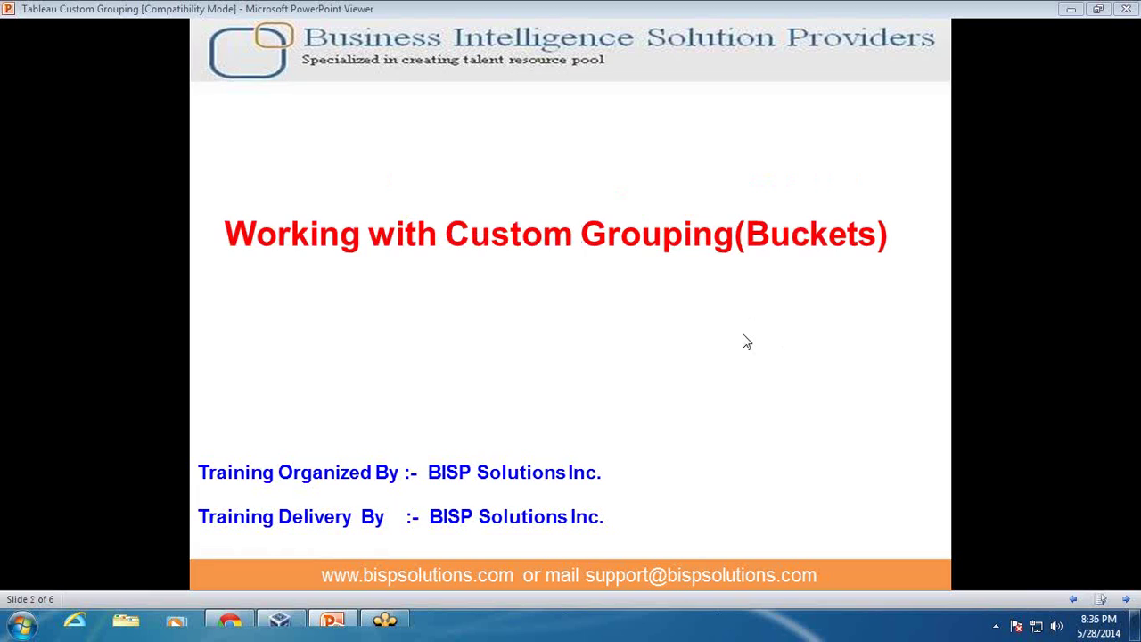
Advance to slide 3, the Requirement#1 table mapping product categories to consumer types.
click(747, 349)
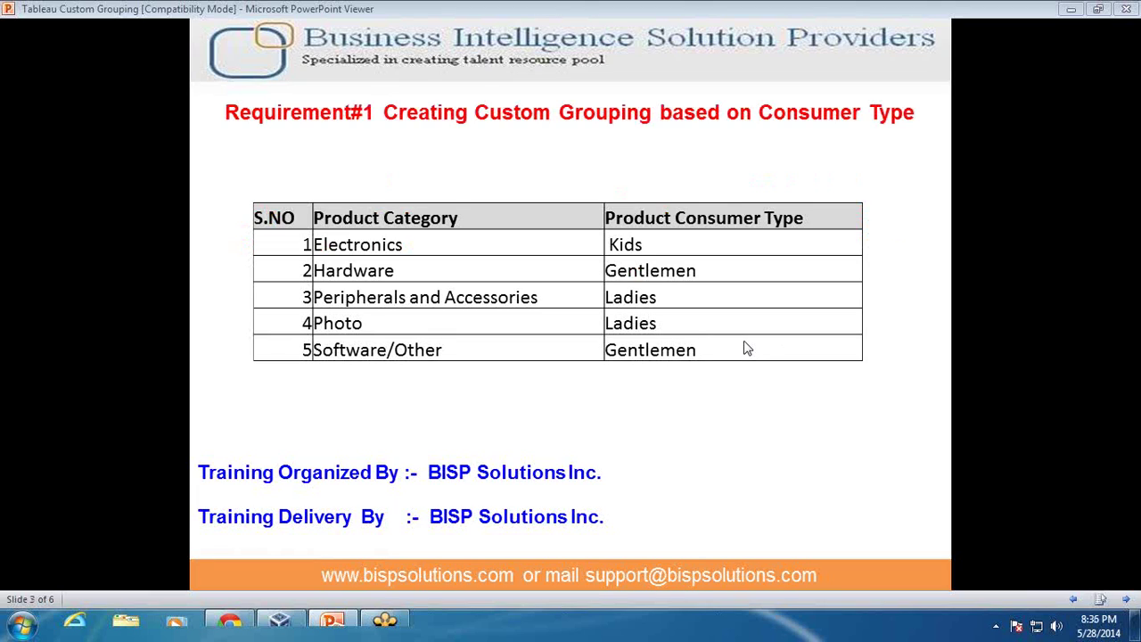
Run the 'select distinct prod_category' query from Products in PL/SQL Developer.
click(280, 622)
click(230, 624)
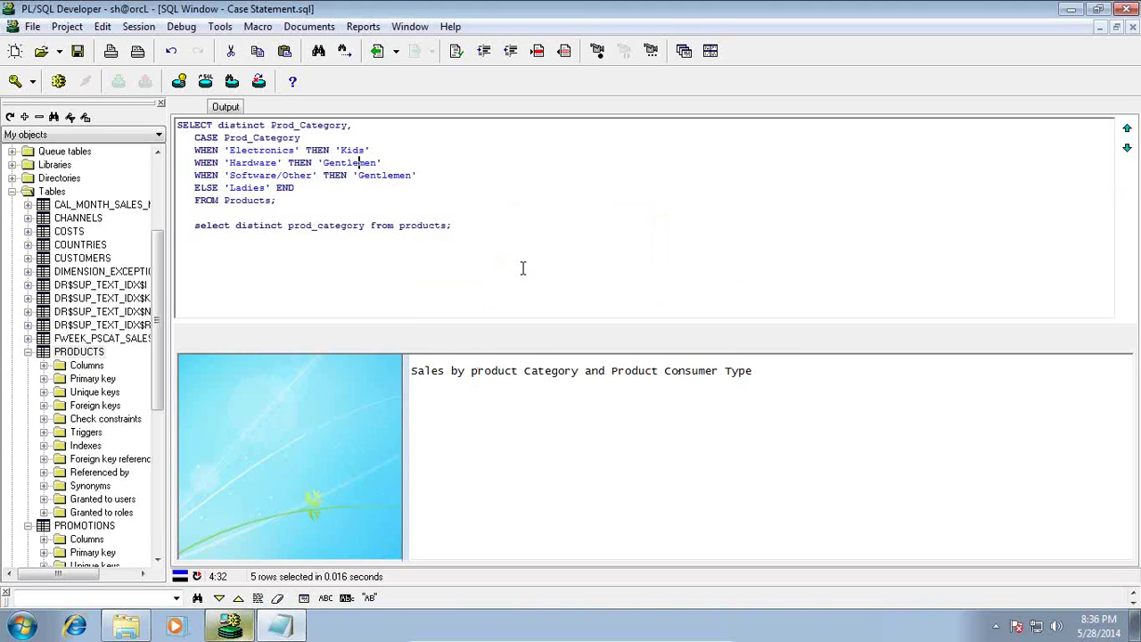
drag(460, 226, 151, 225)
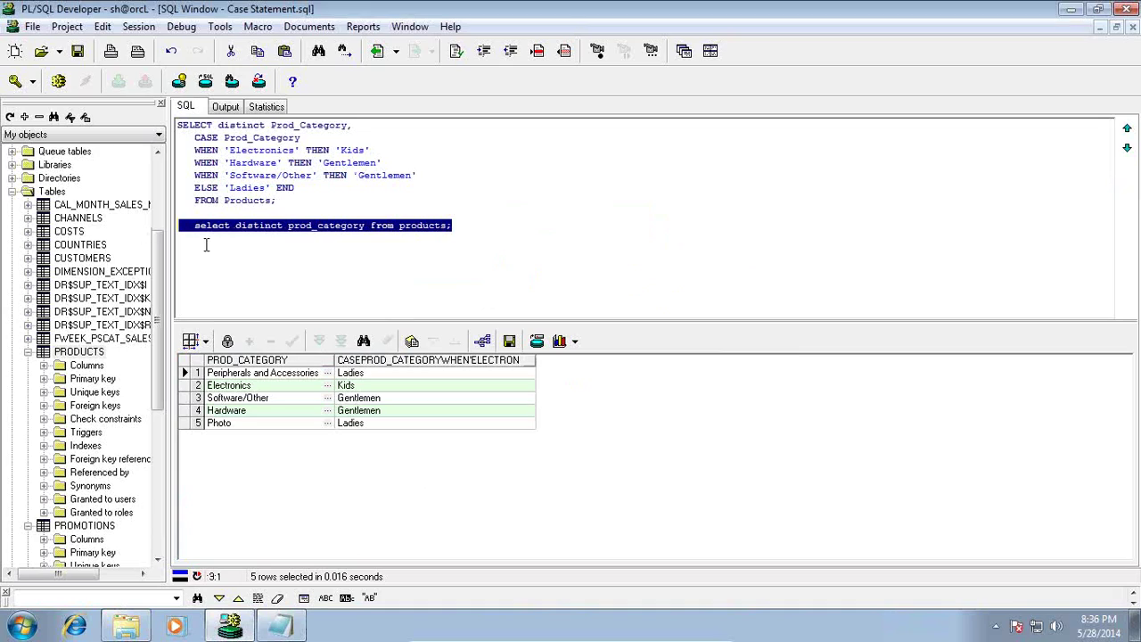
key(F8)
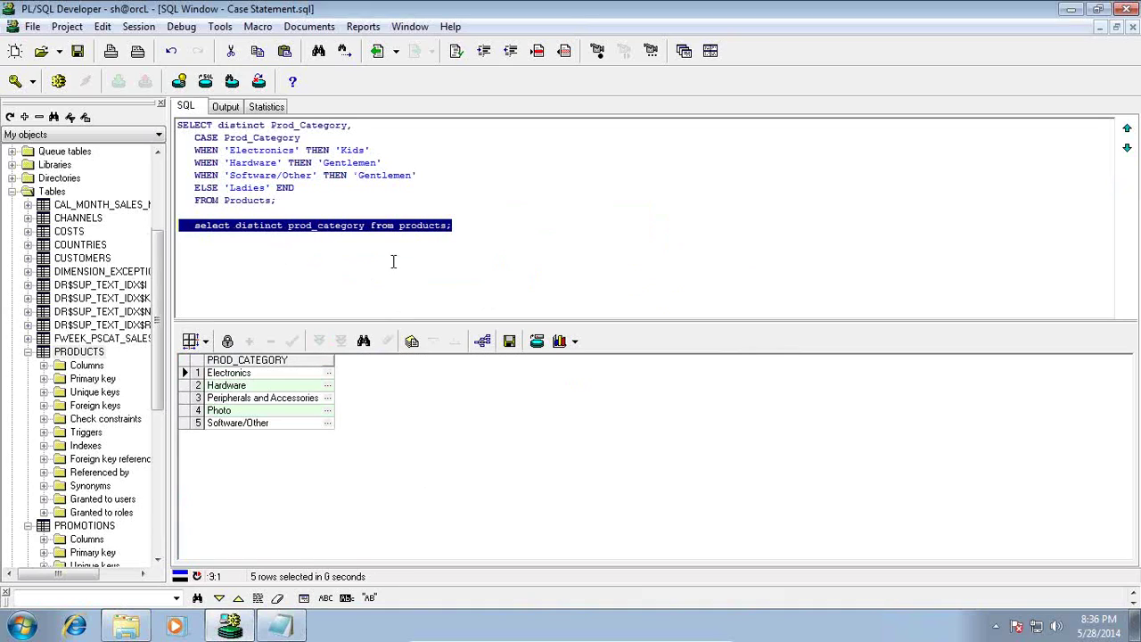
Highlight 'distinct' and 'prod_category' in the query, then minimize the editor back to the slides.
click(334, 258)
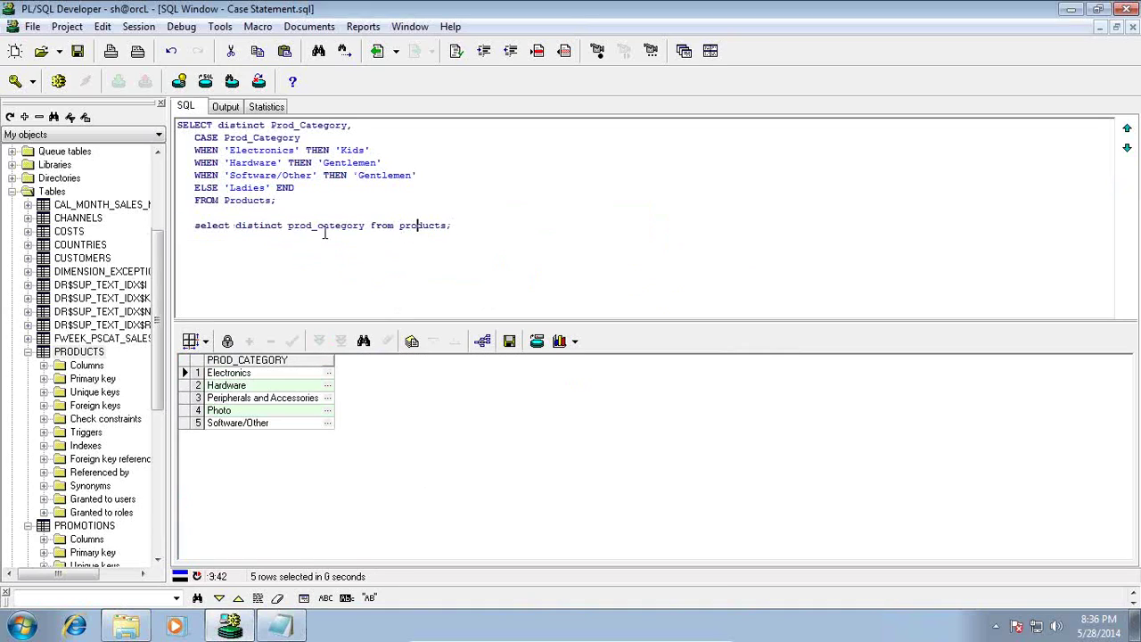
click(265, 226)
click(311, 226)
click(683, 633)
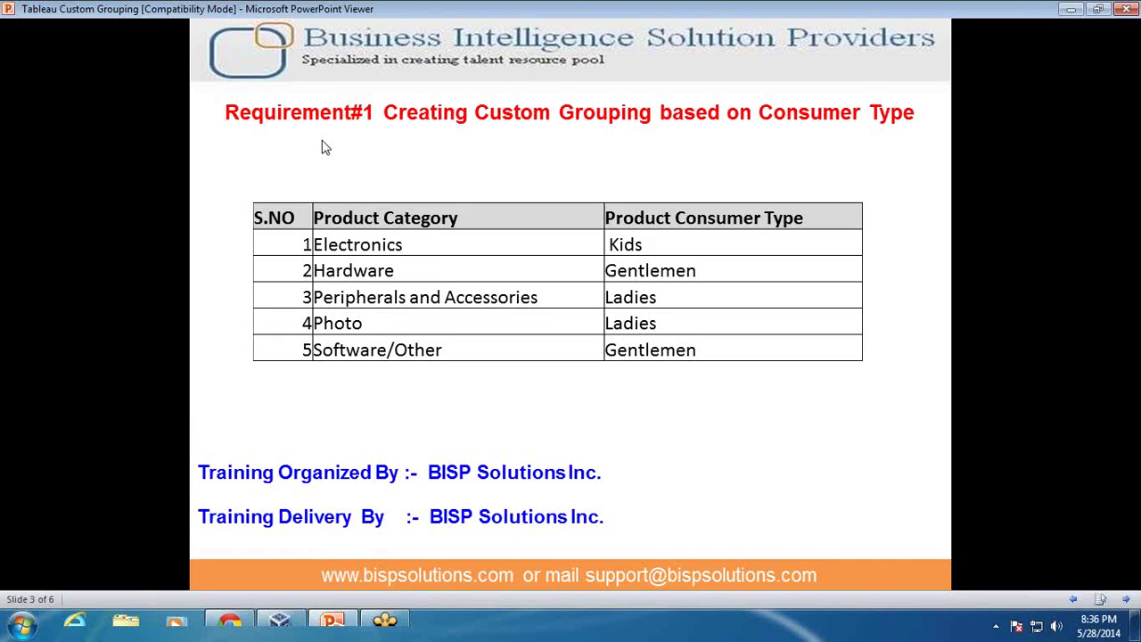
Advance to slide 4, the SQL Statement using CASE on Prod_Category.
click(446, 254)
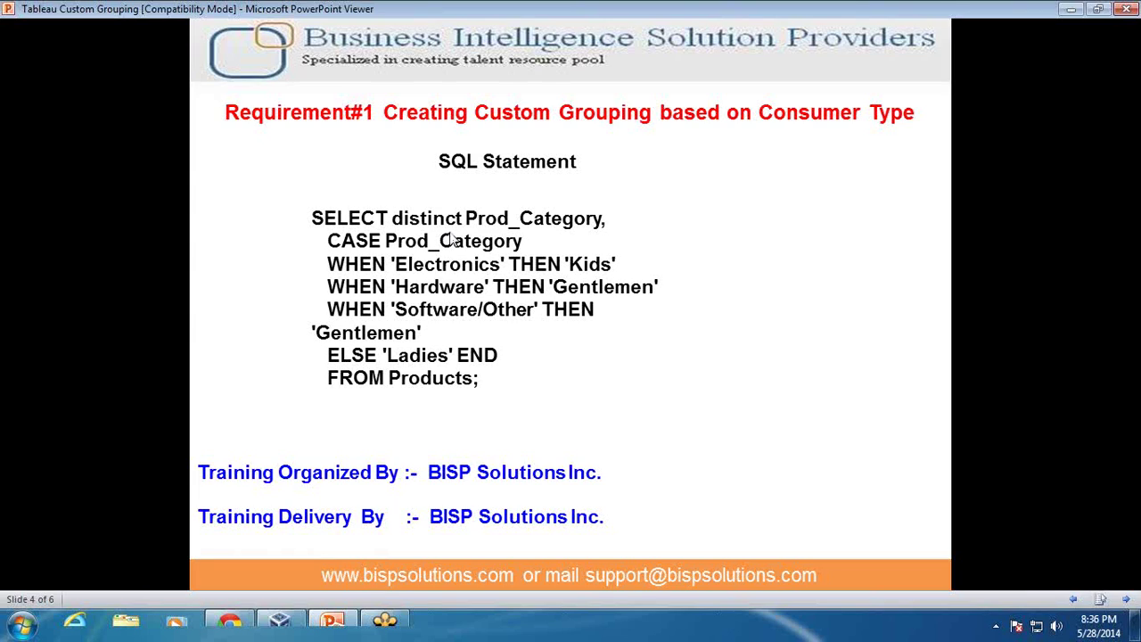
Walk through the CASE conditions (Electronics→Kids, Hardware, Software/Other→Gentlemen), then run the whole query.
click(283, 622)
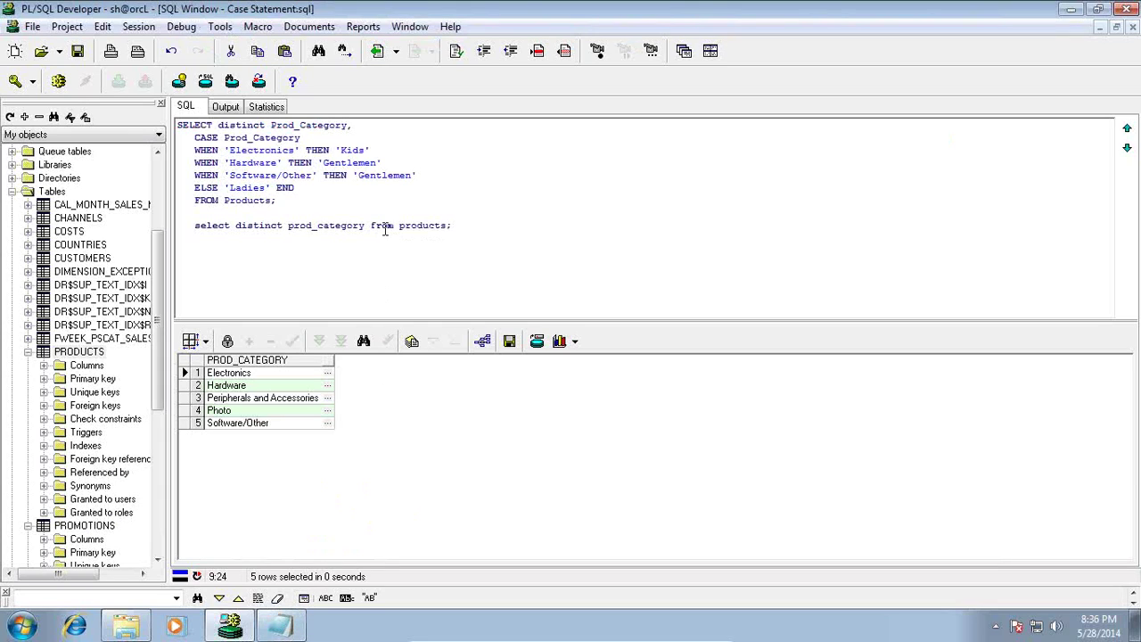
click(229, 137)
click(260, 150)
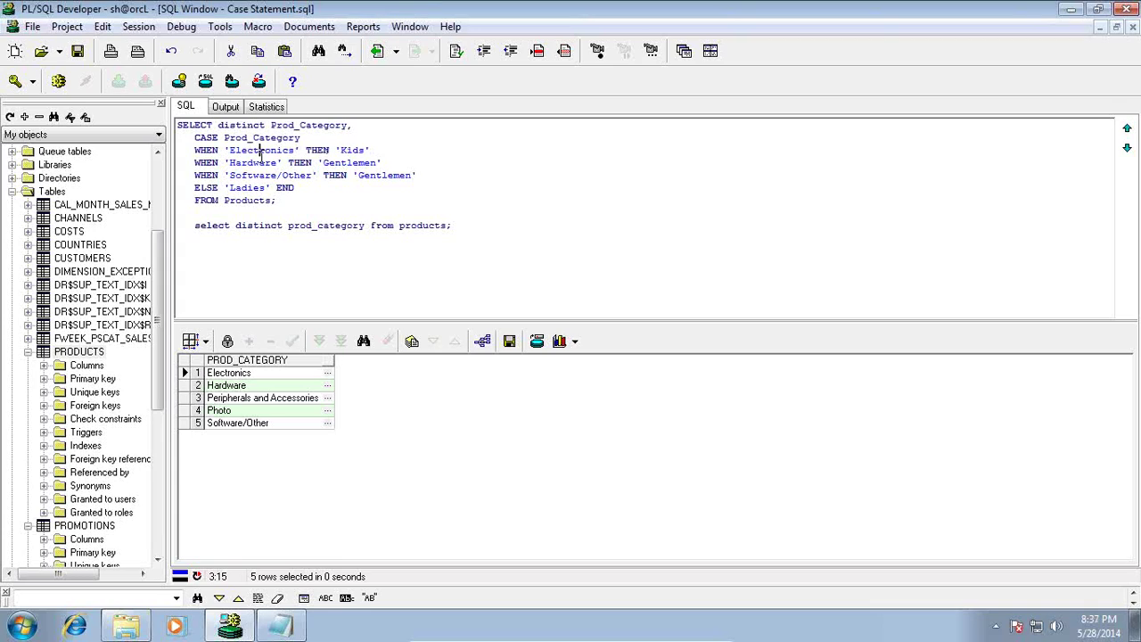
click(364, 164)
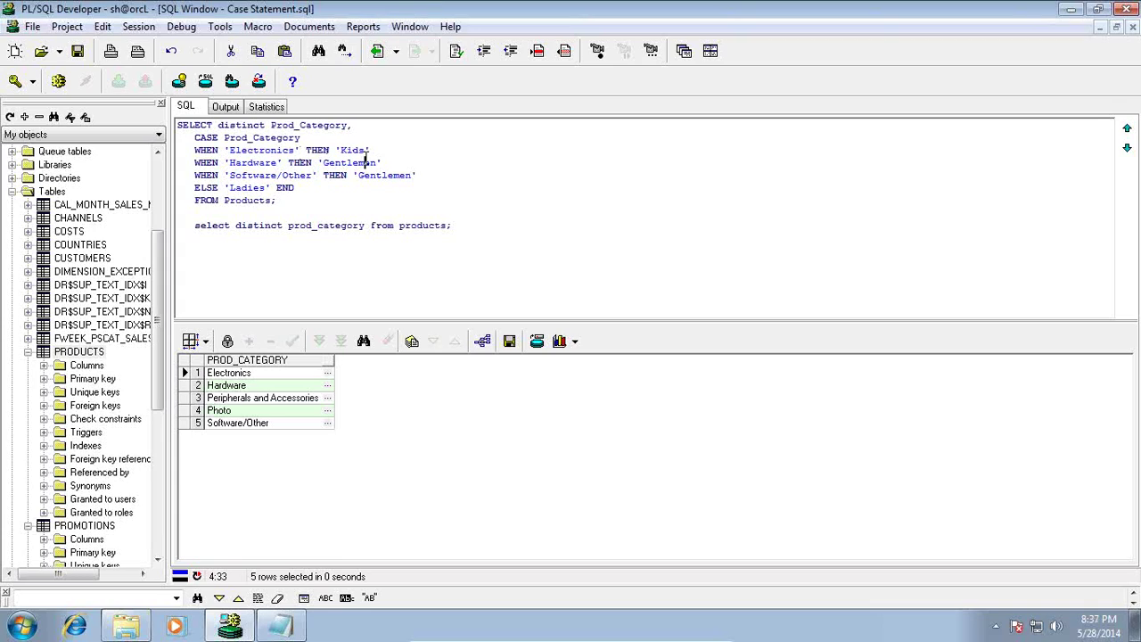
click(285, 181)
click(389, 176)
drag(285, 200, 166, 123)
key(F8)
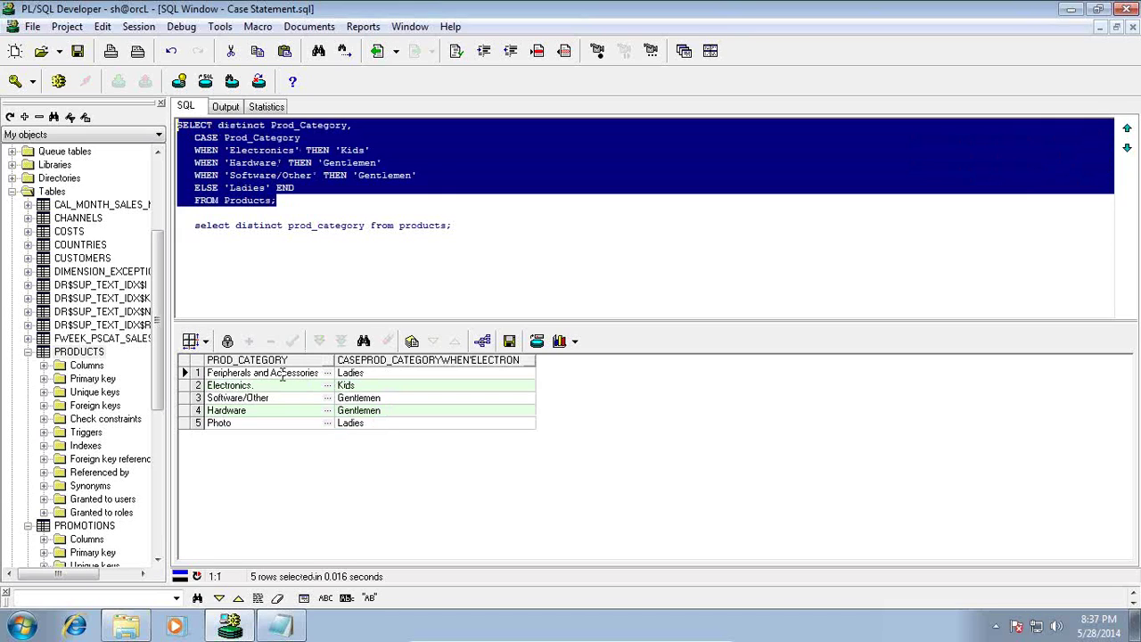
Launch Tableau 8.1 from the desktop and continue the trial.
click(1134, 626)
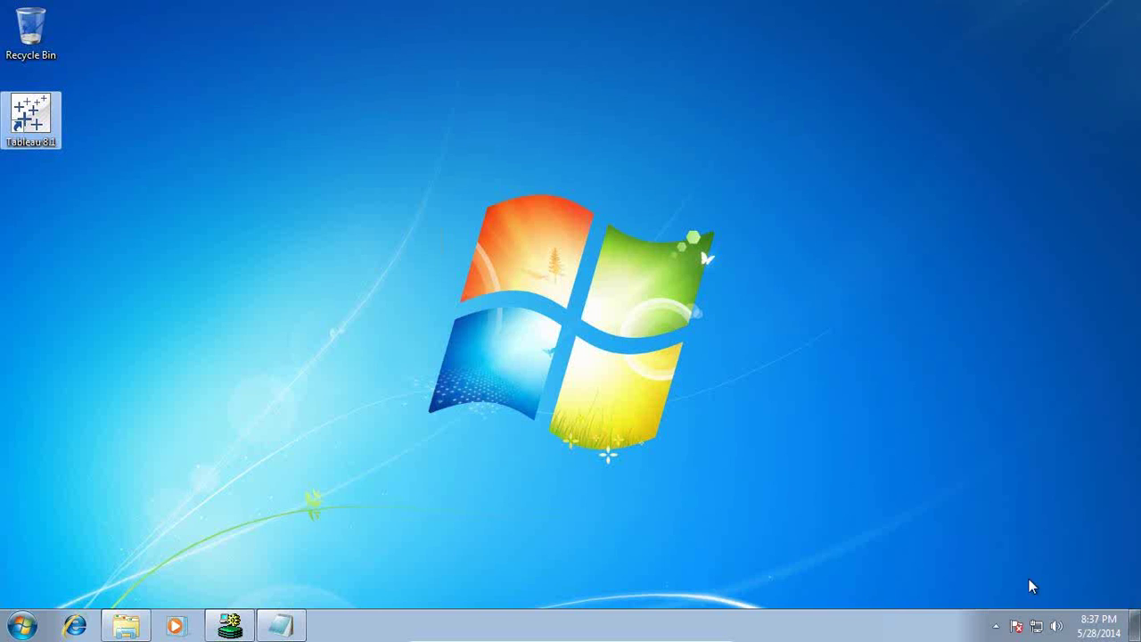
double_click(31, 118)
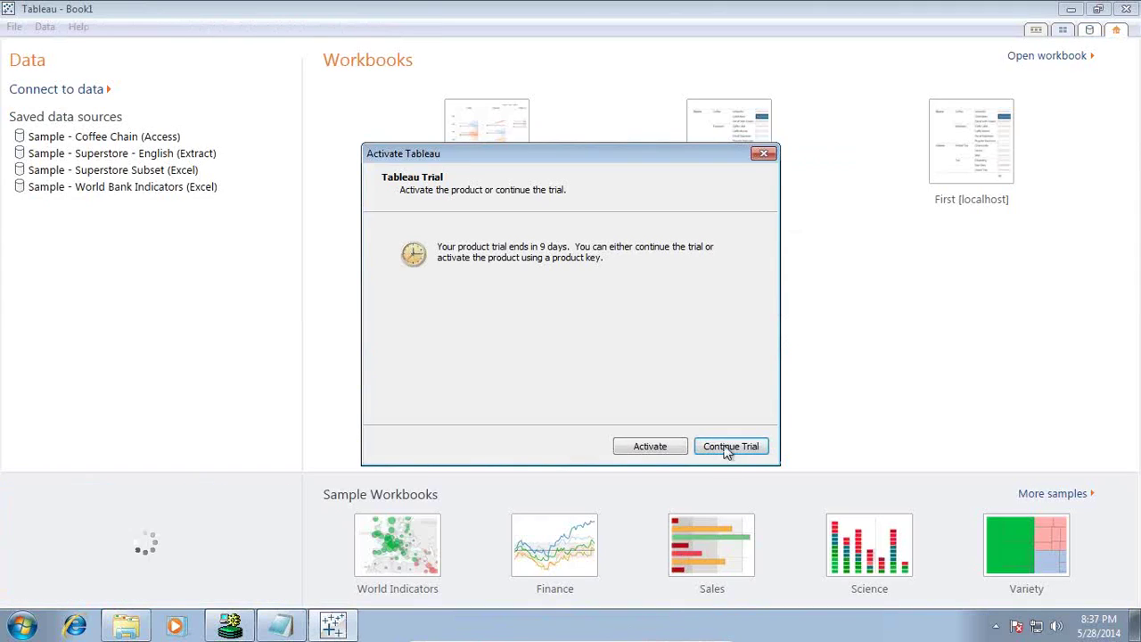
click(729, 448)
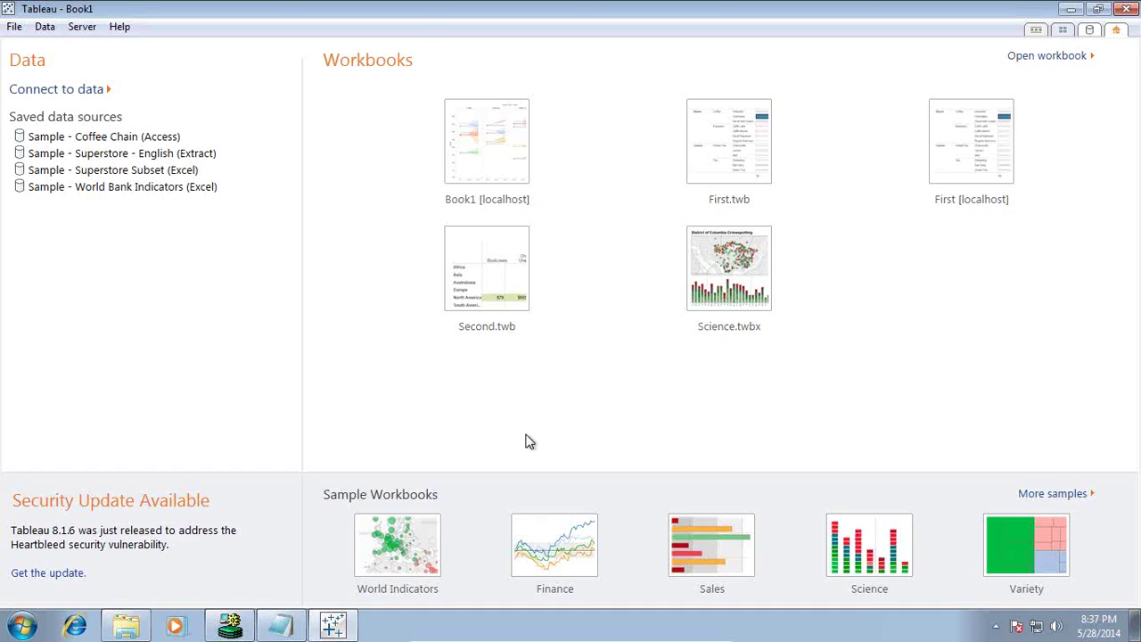
Review the 'Sales by product Category and Product Consumer Type' title in Notepad, then go to Connect to Data.
click(287, 629)
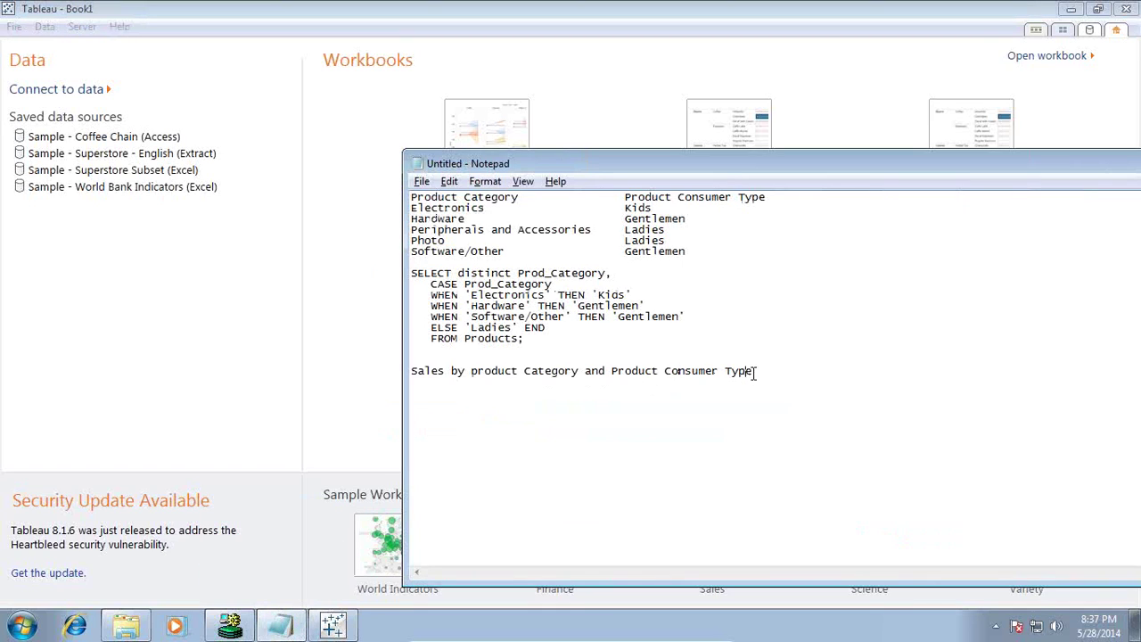
drag(753, 370, 373, 371)
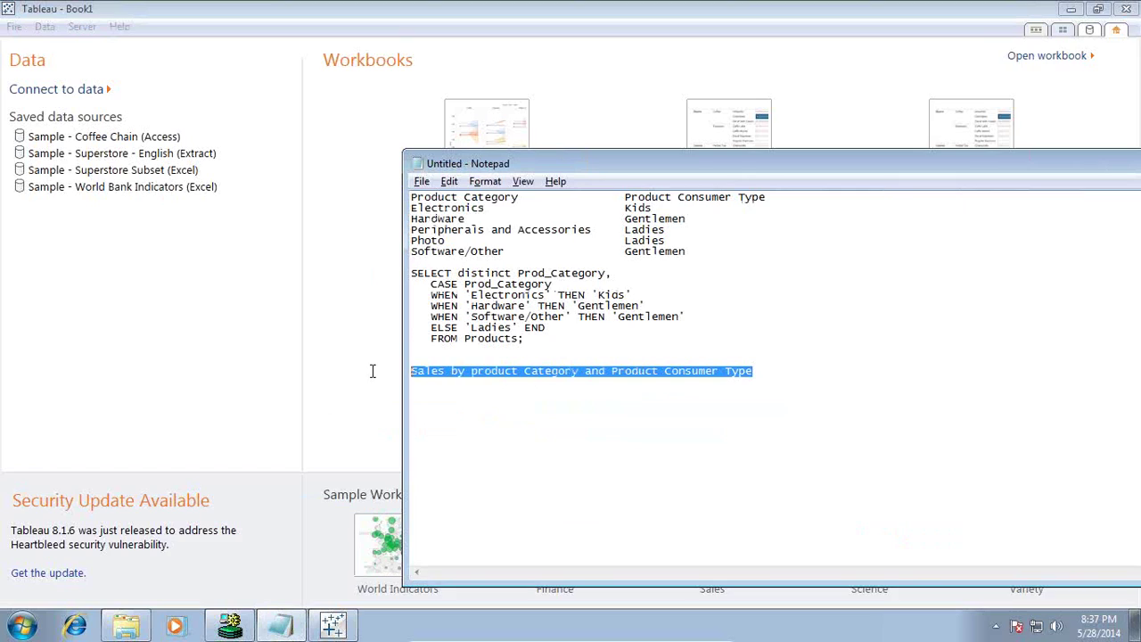
click(531, 354)
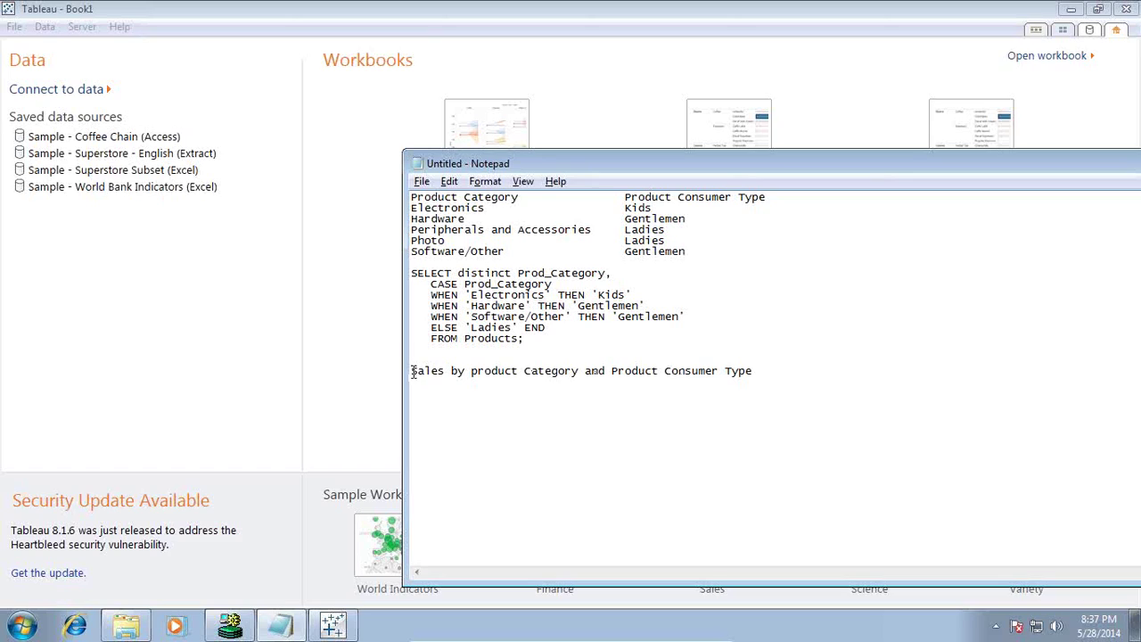
drag(412, 373, 714, 375)
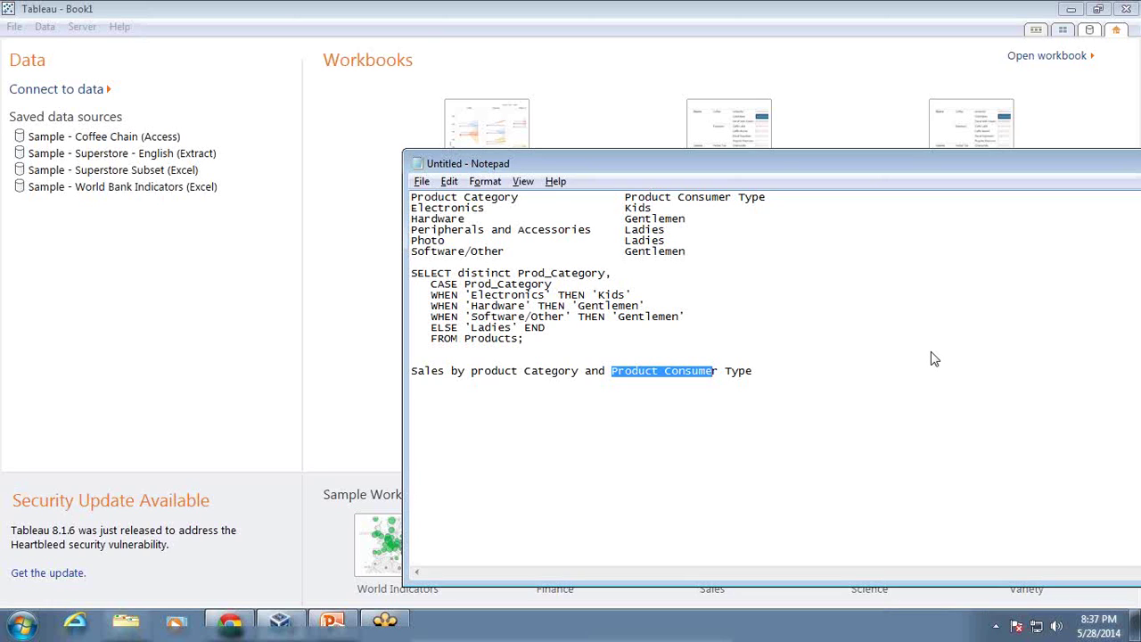
click(66, 90)
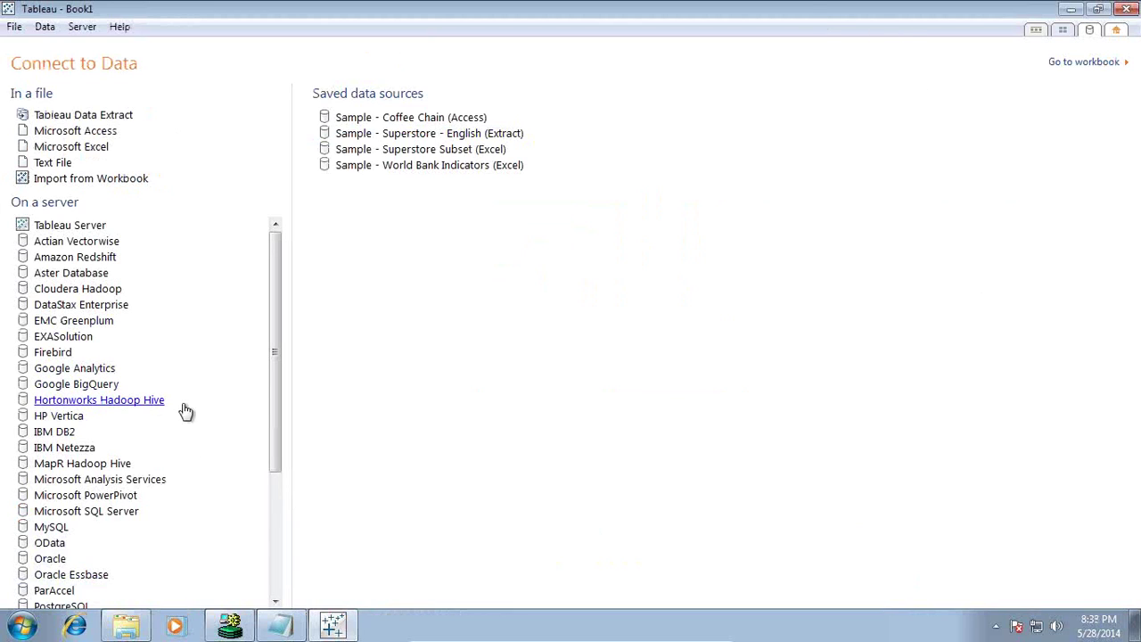
Start an Oracle connection with server localhost, service orcl and port 1521.
click(56, 560)
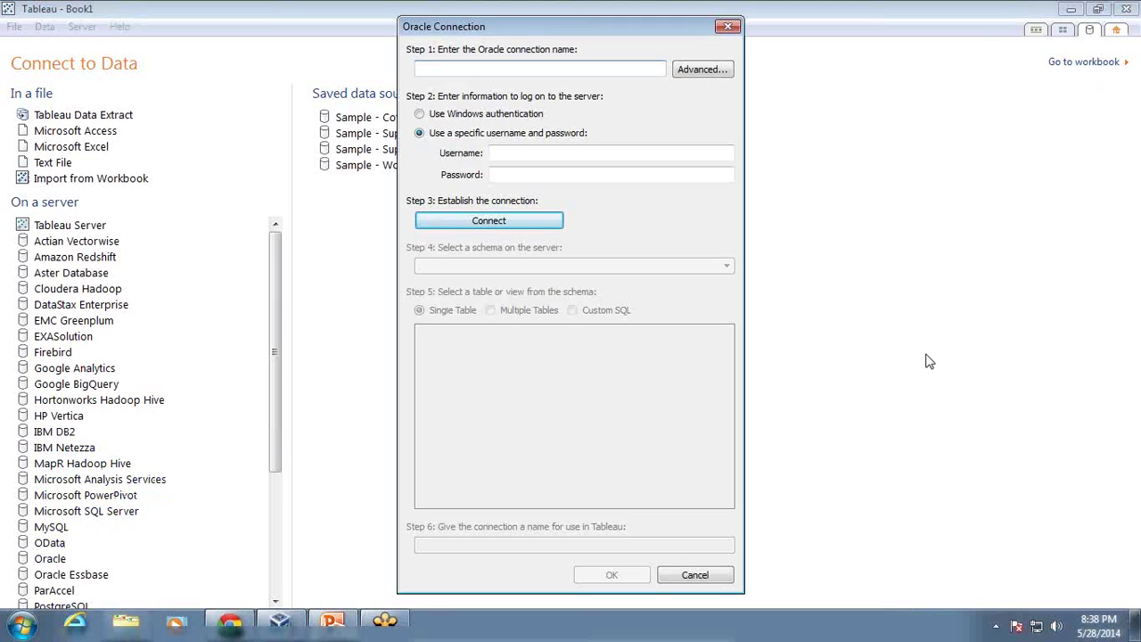
click(692, 71)
text(localhost)
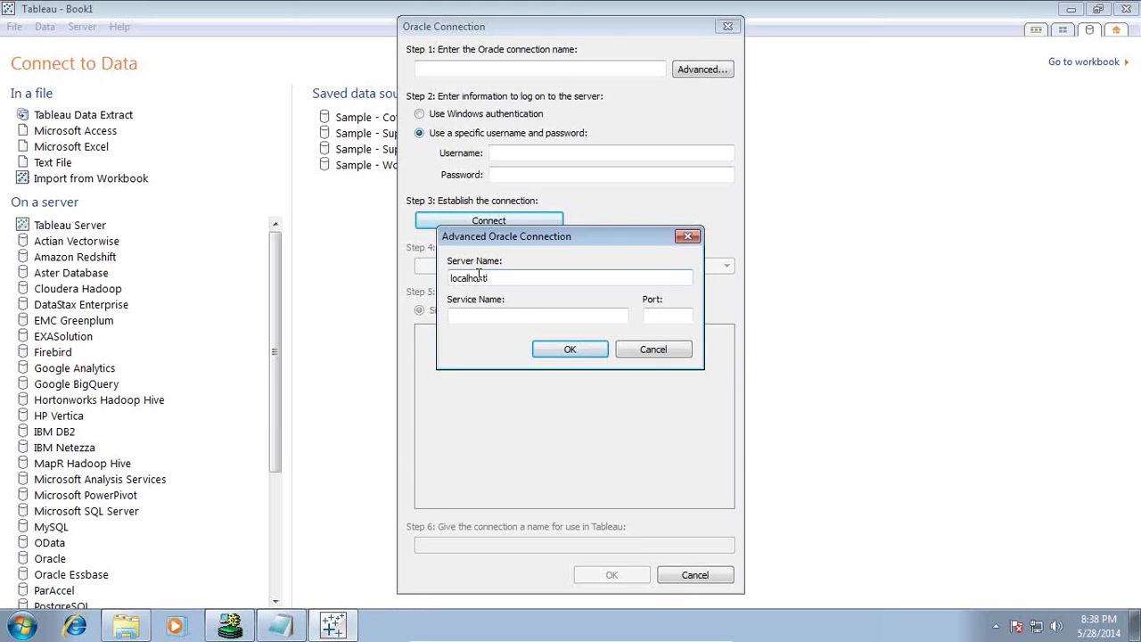
key(Tab)
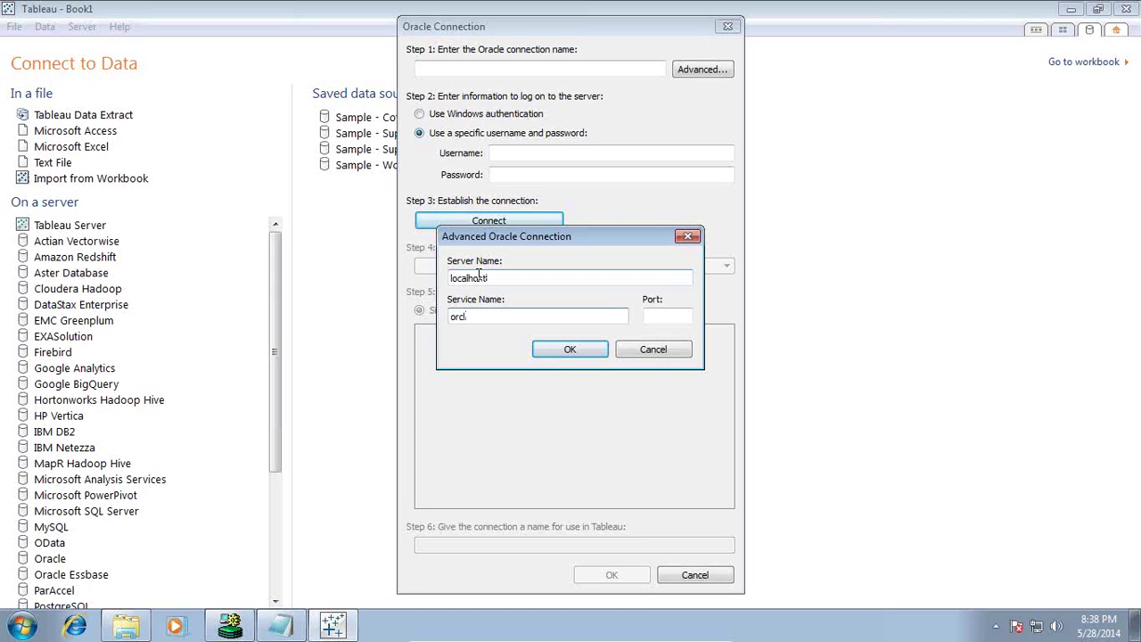
key(Tab)
text(1521)
Open services.msc, confirm OracleServiceORCL is Started, and close the Services window.
click(24, 627)
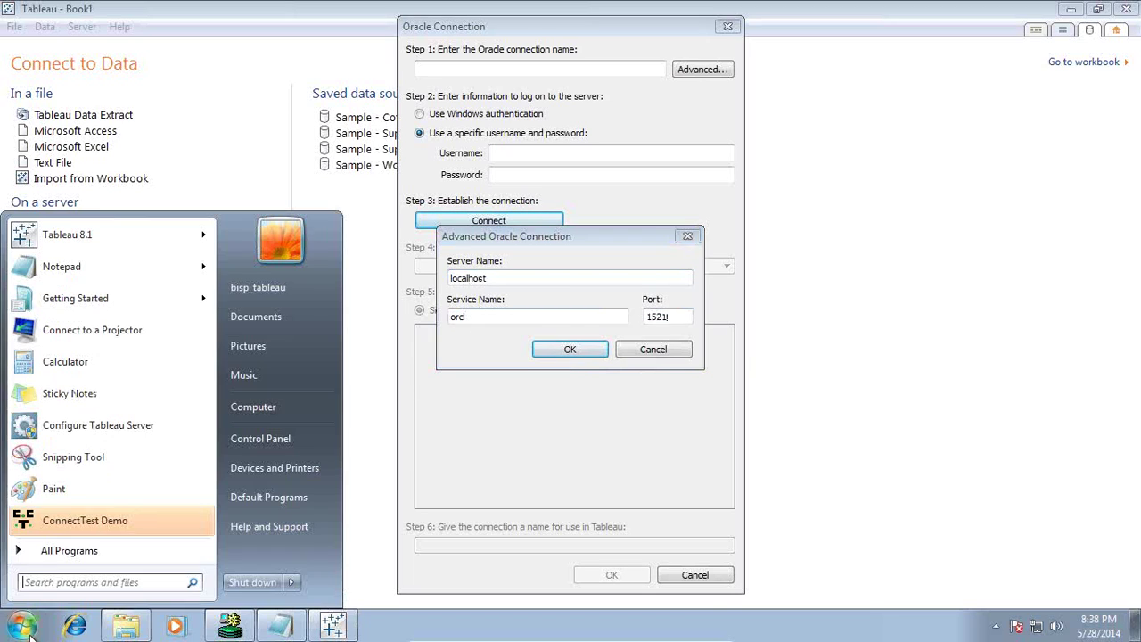
text(s)
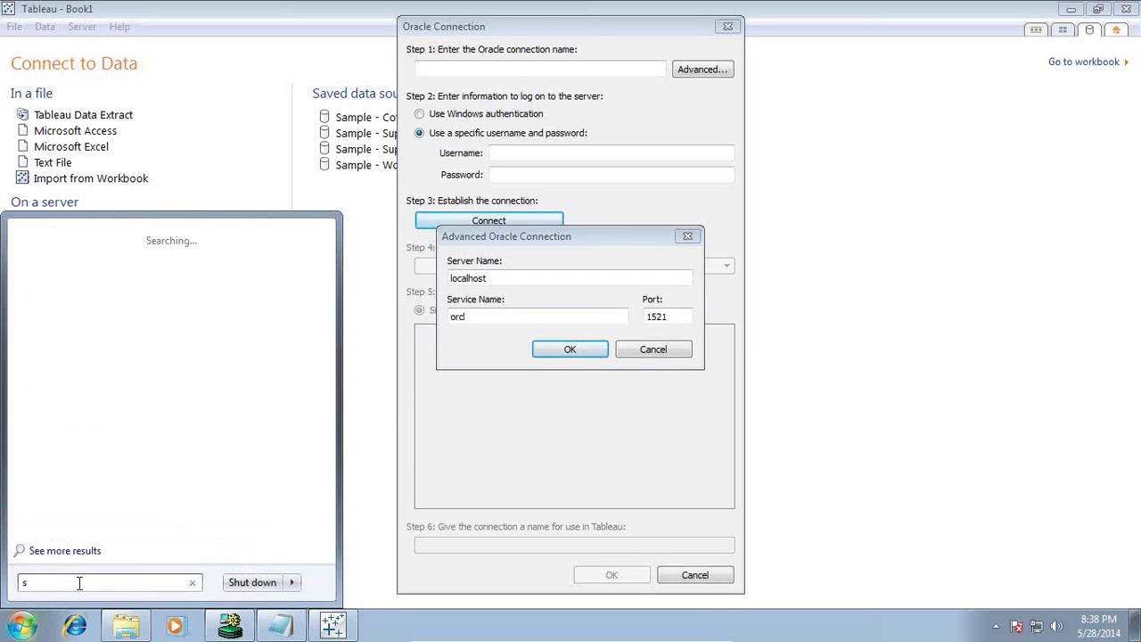
text(ervices)
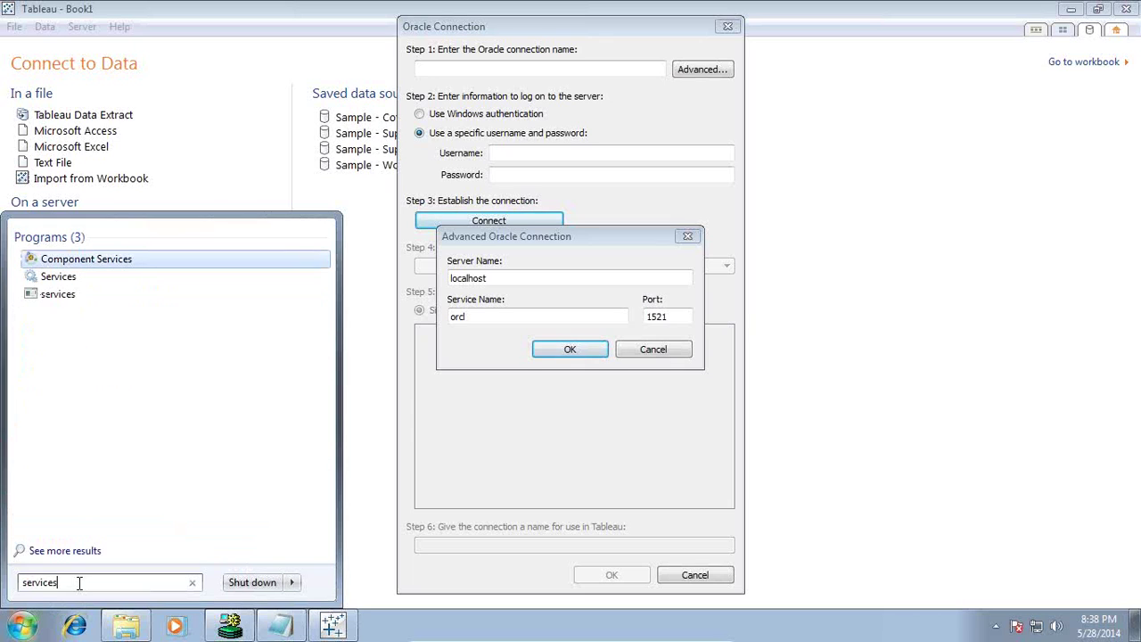
text(.msc)
key(Return)
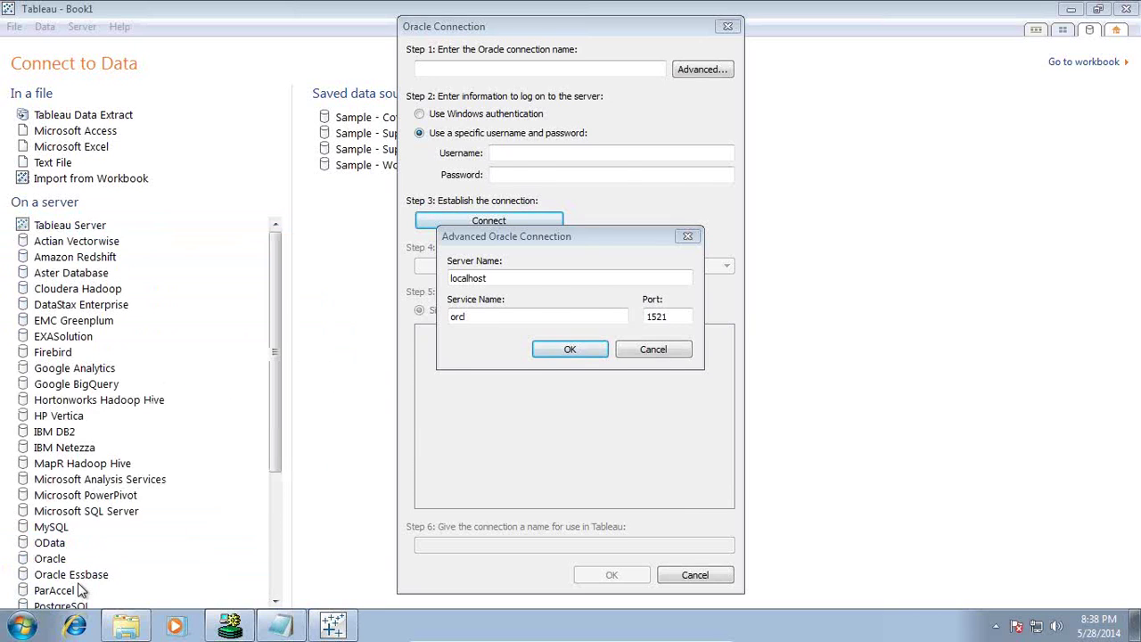
double_click(320, 70)
click(399, 157)
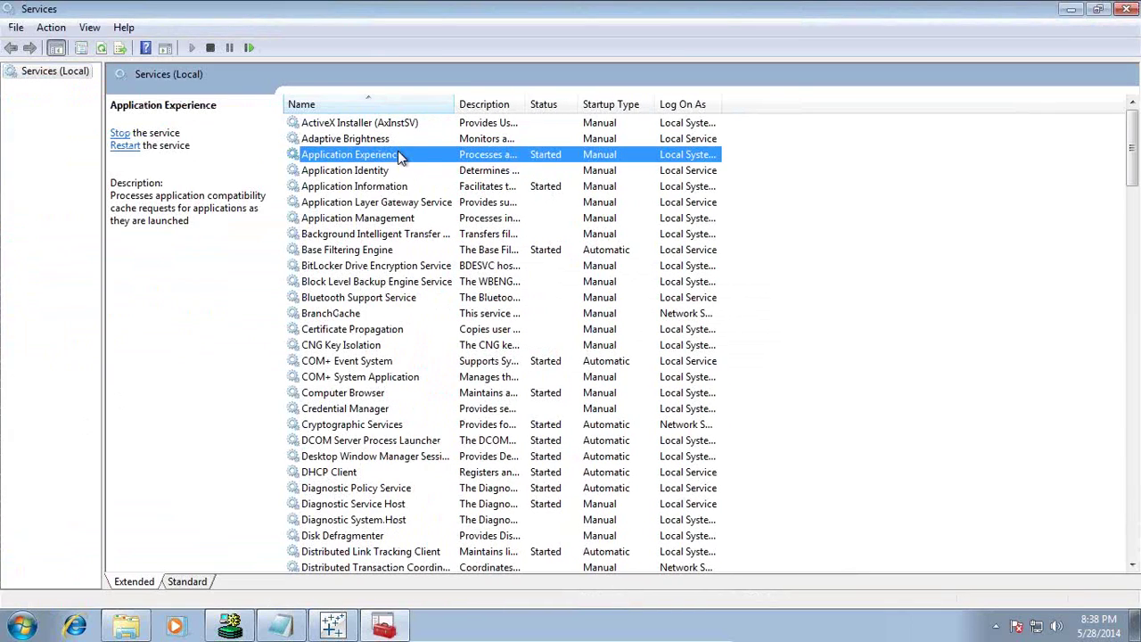
key(o)
scroll(412, 282, down, 7)
scroll(424, 440, up, 8)
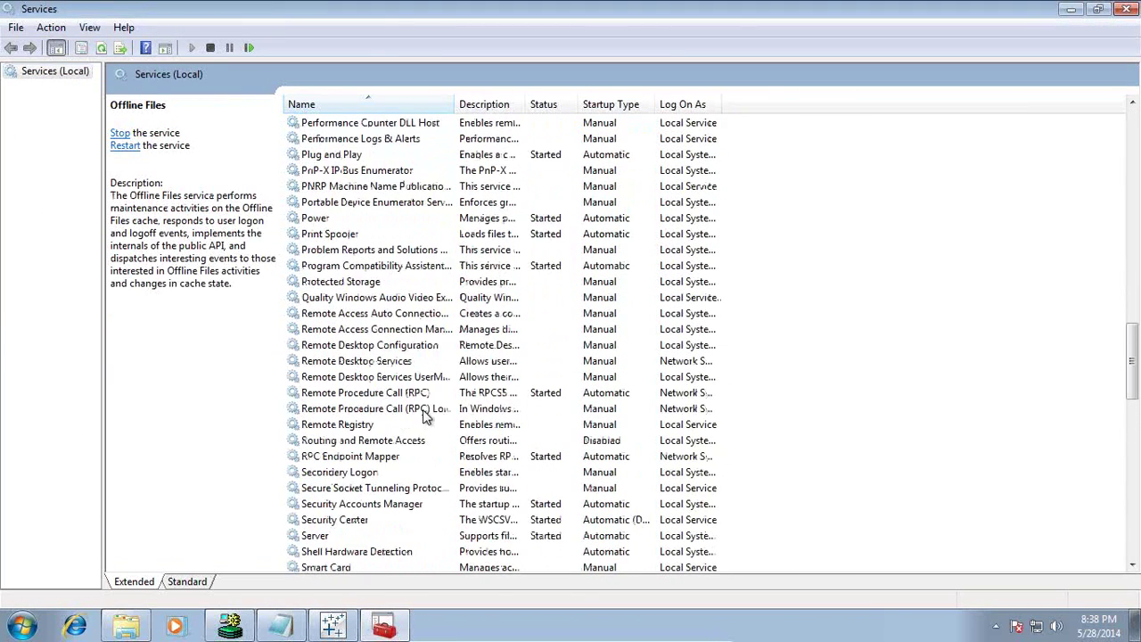
click(380, 282)
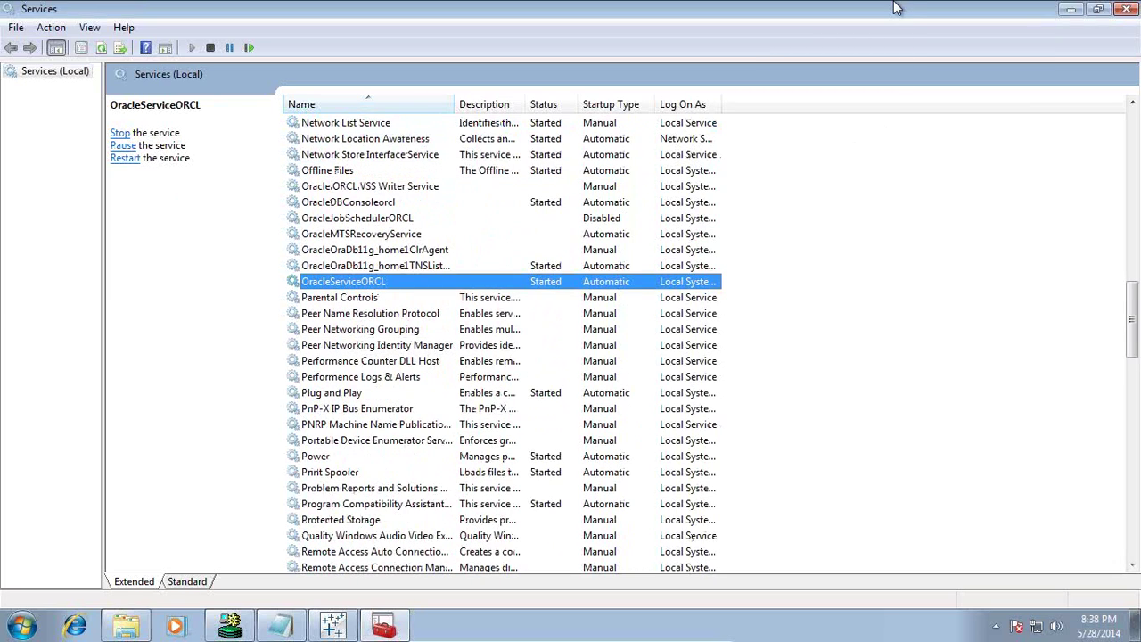
click(1126, 9)
Apply the advanced settings, enter the SH schema credentials, and connect to the Oracle server.
click(548, 350)
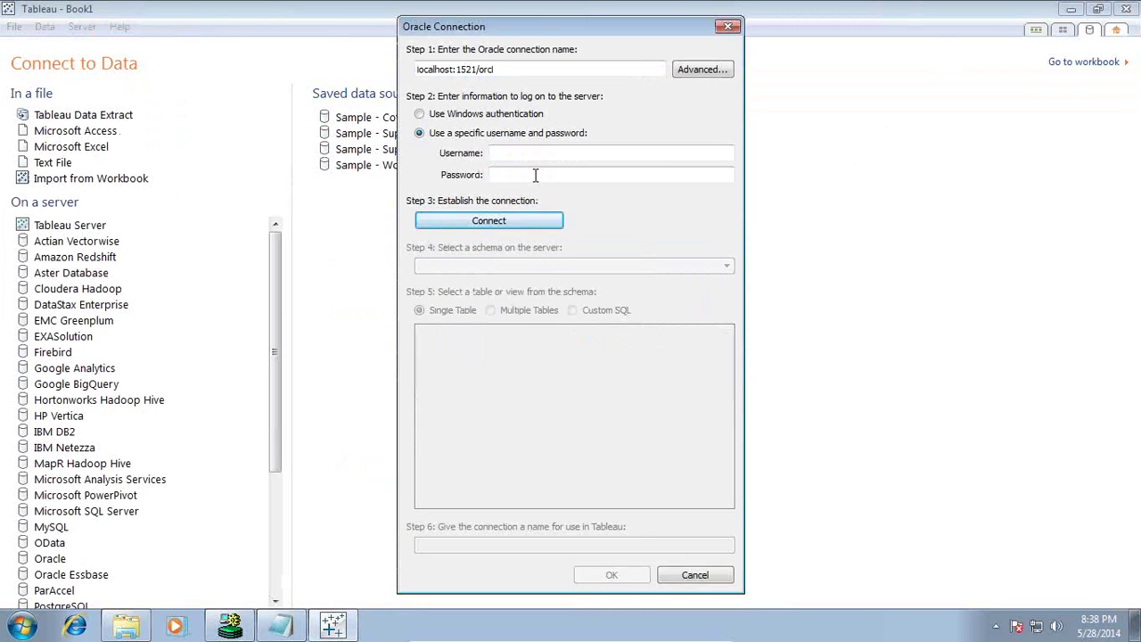
click(527, 154)
text(shpassword)
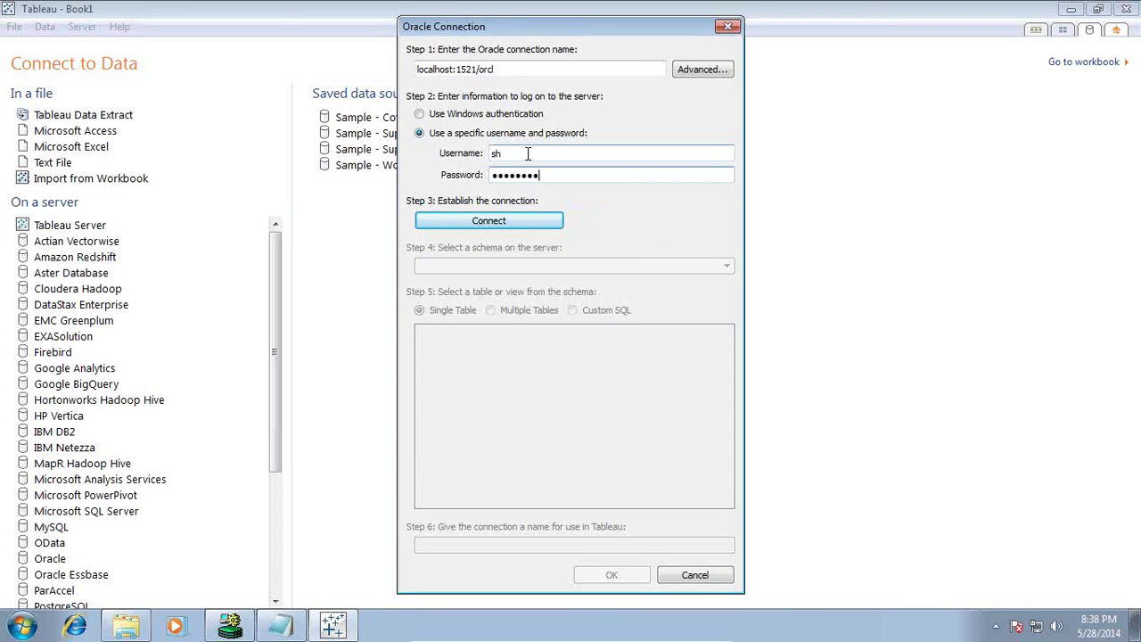
click(479, 221)
Select the SALES table and switch the connection to Multiple Tables.
click(513, 314)
click(419, 311)
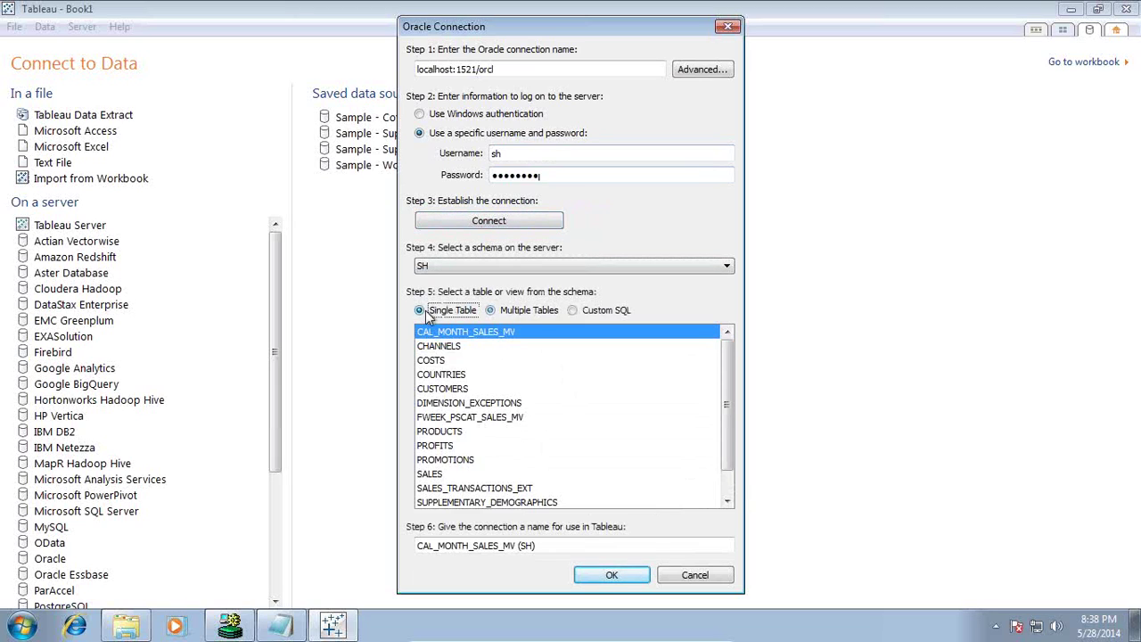
click(481, 473)
scroll(483, 447, down, 1)
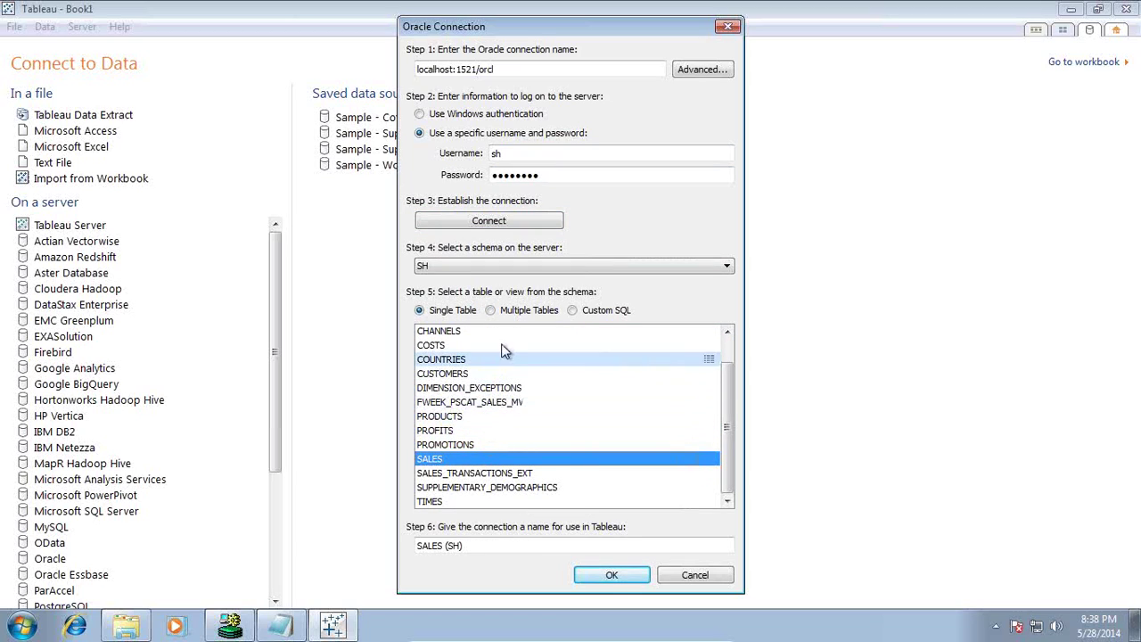
click(492, 312)
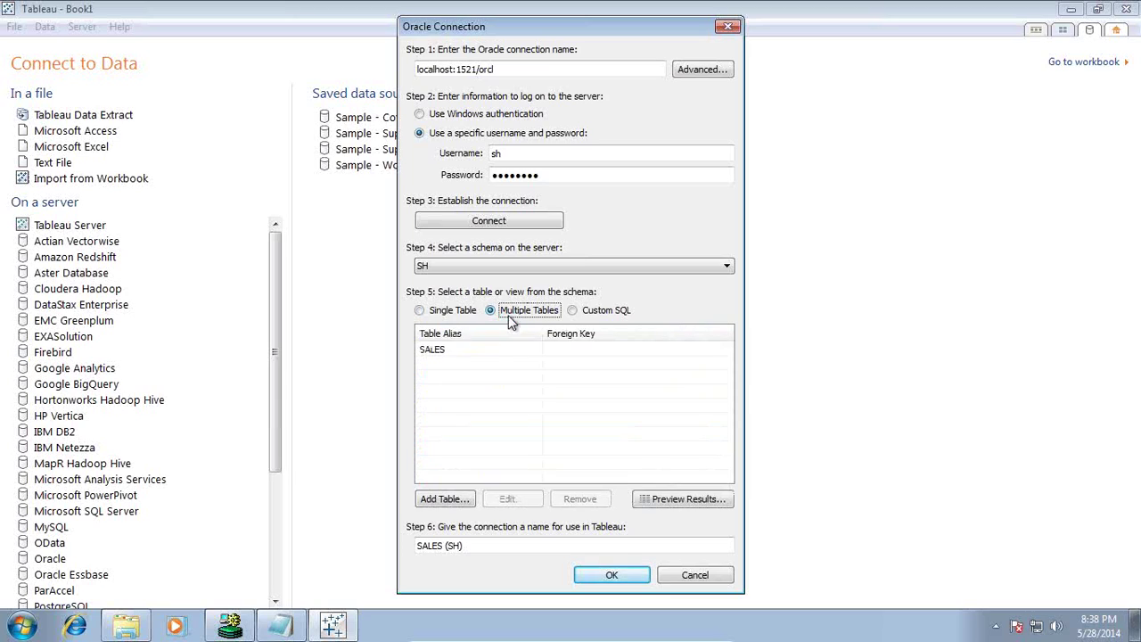
Add the PRODUCTS table to the connection, joined to SALES on PROD_ID.
click(468, 501)
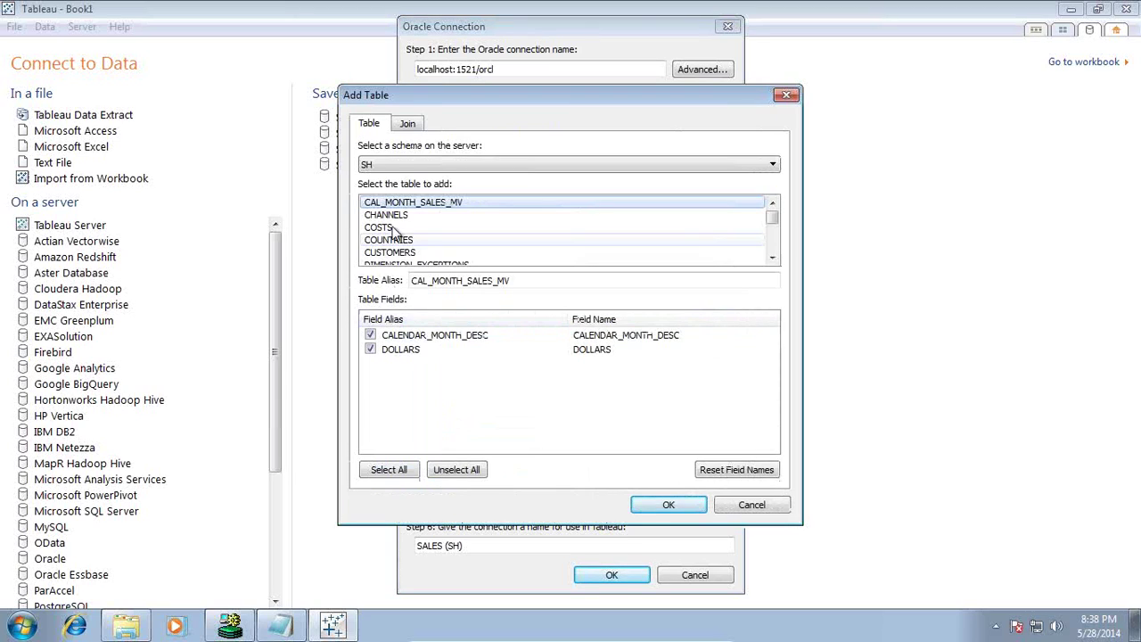
click(407, 124)
click(370, 130)
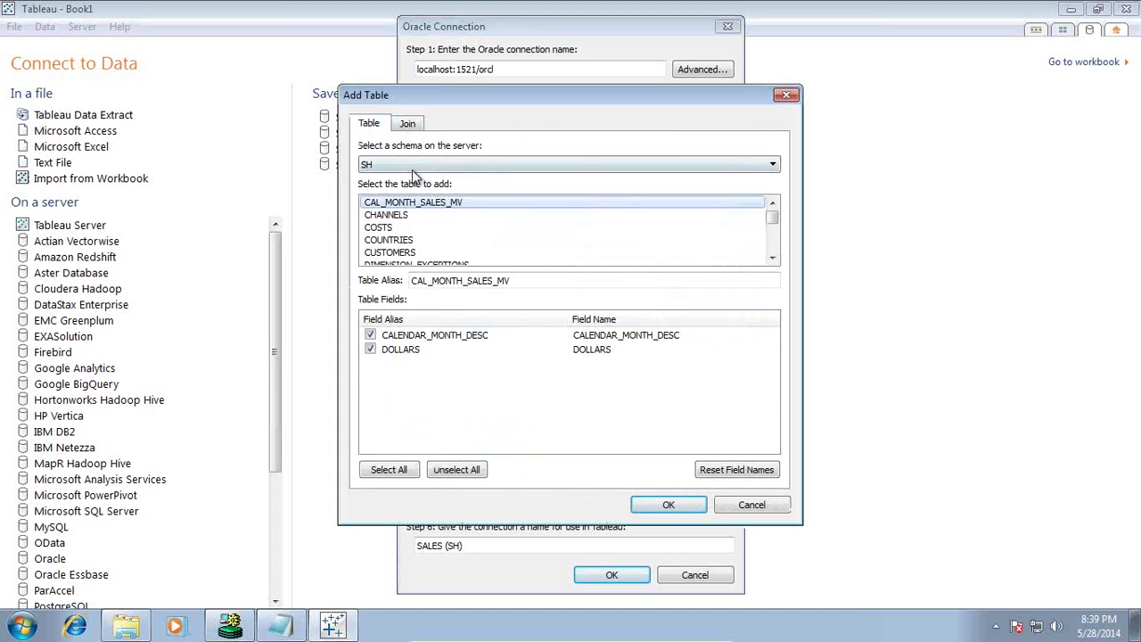
click(400, 239)
scroll(402, 250, down, 3)
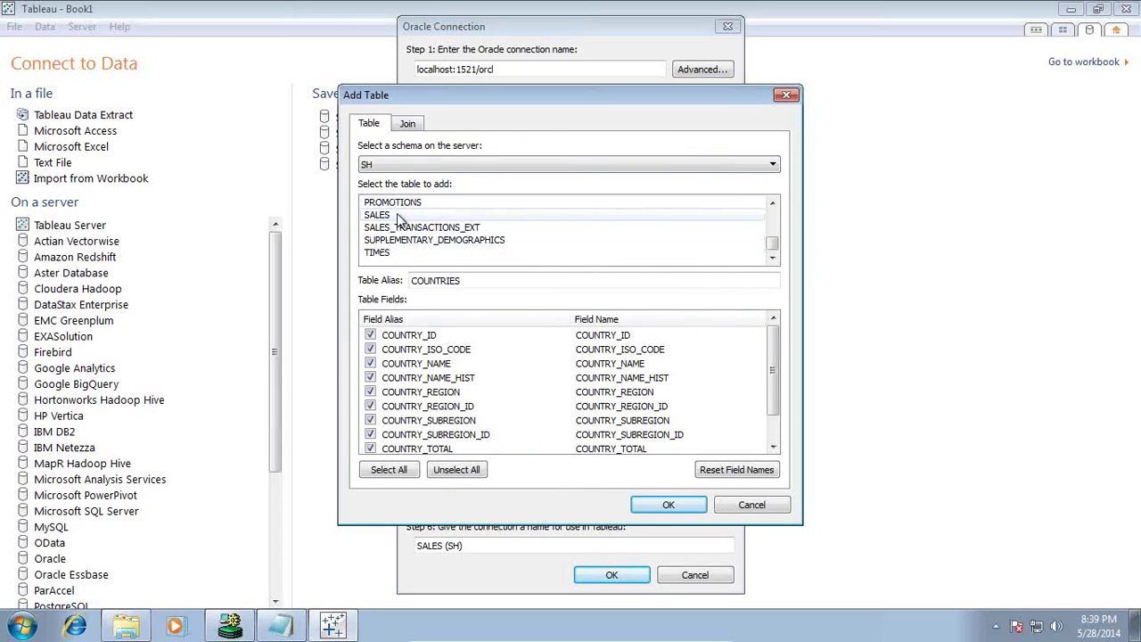
scroll(398, 228, up, 1)
click(398, 218)
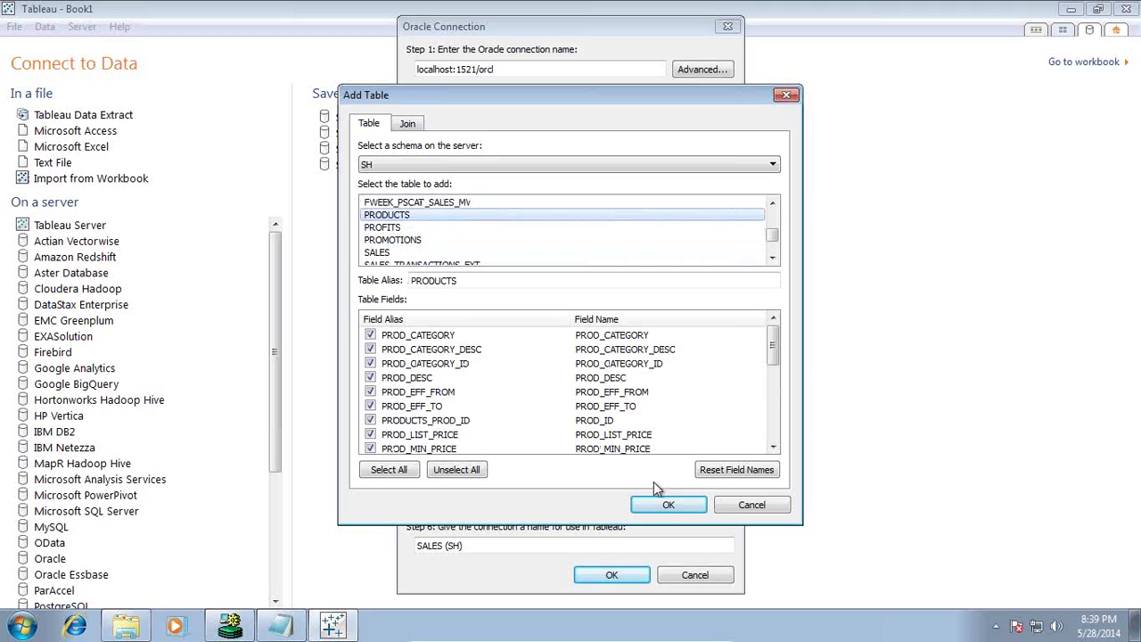
click(666, 505)
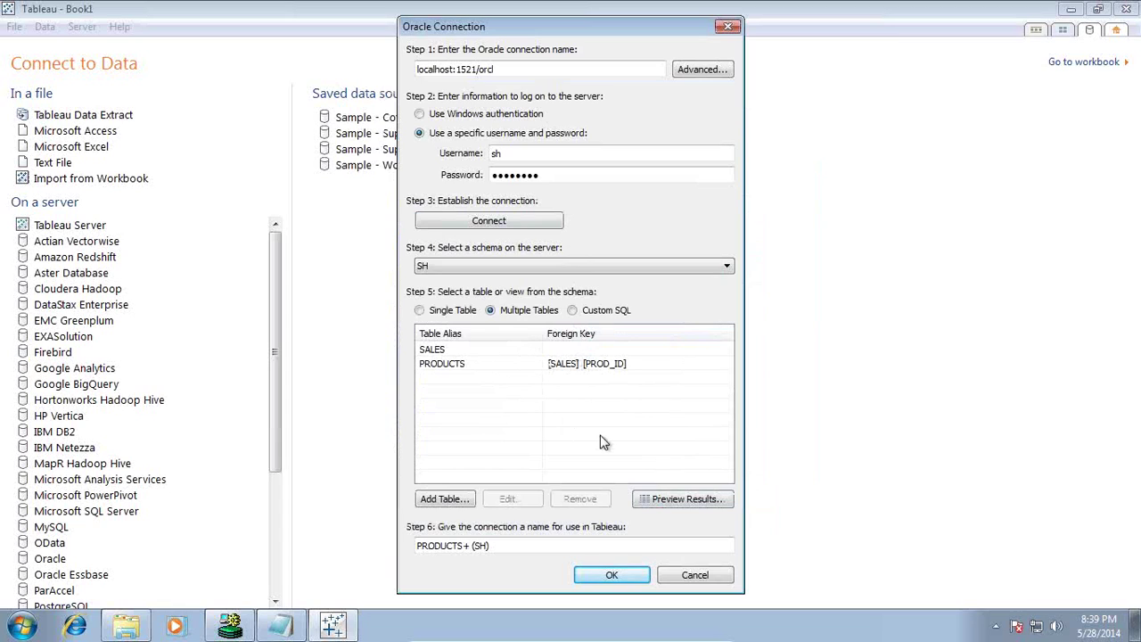
Preview the joined SALES and PRODUCTS rows, then close the preview.
click(675, 502)
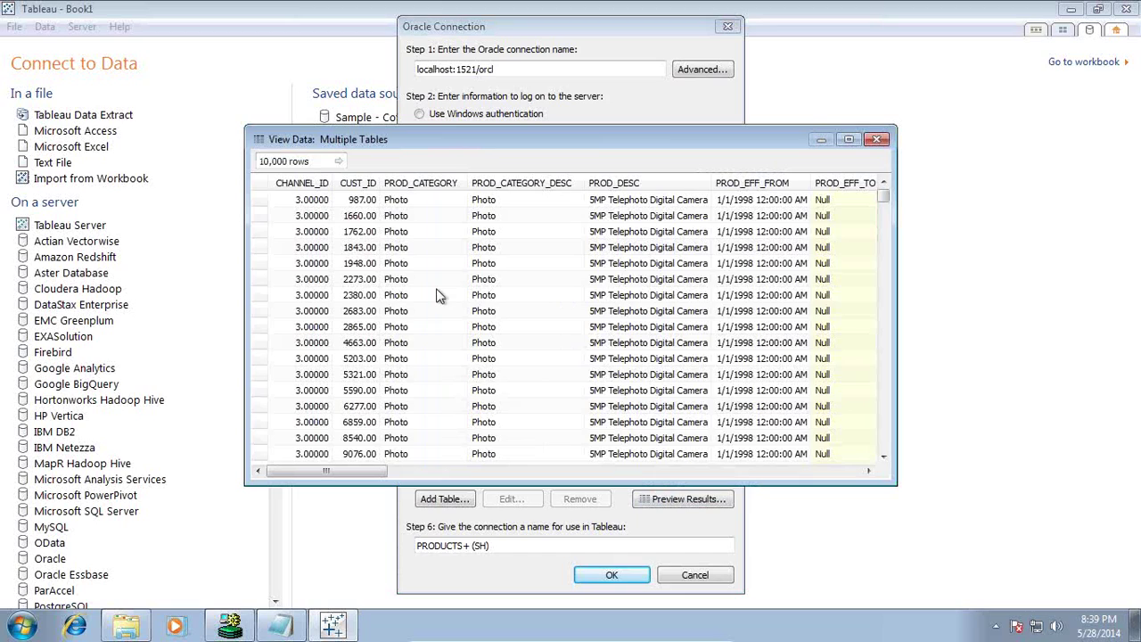
drag(346, 470, 821, 456)
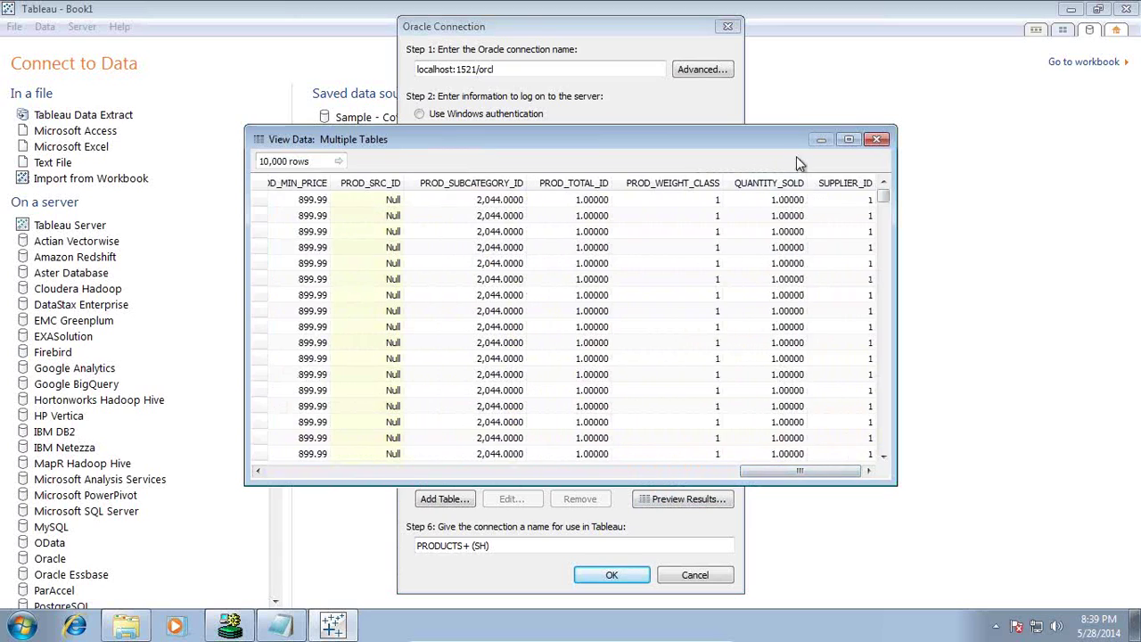
click(877, 139)
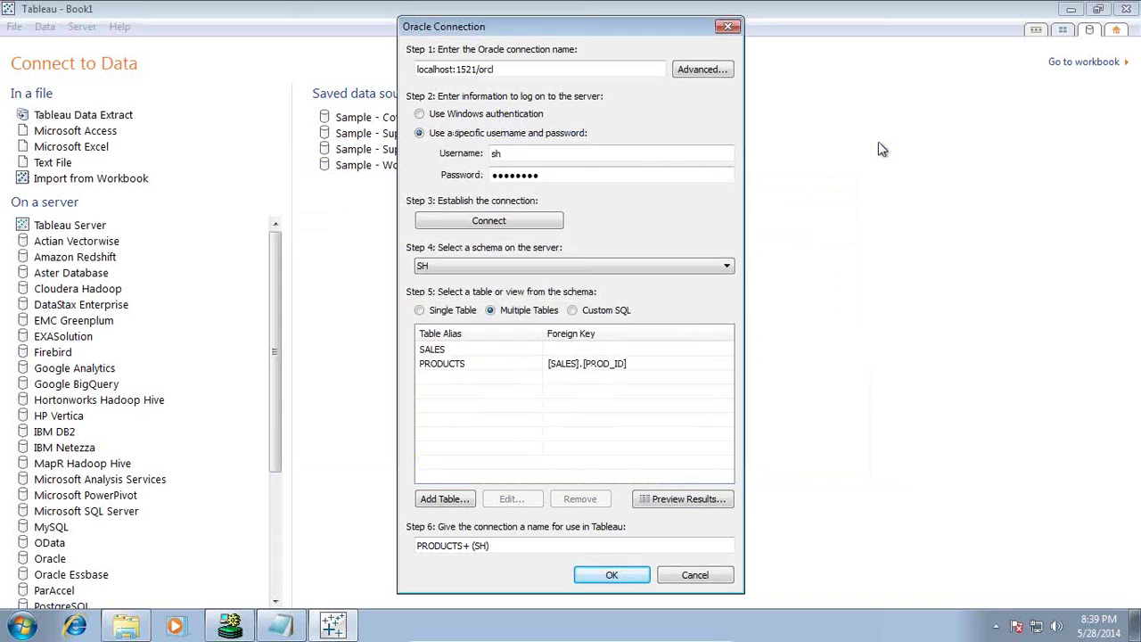
Check the PRODUCTS inner join on PROD_ID equals unchanged, then confirm the Oracle connection.
click(478, 364)
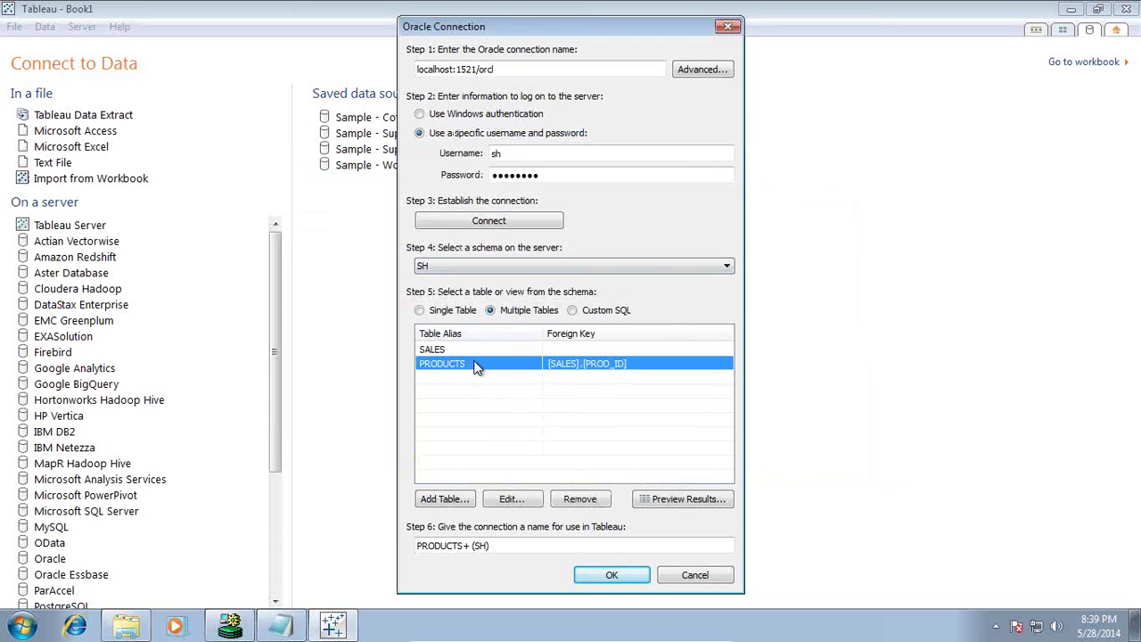
click(508, 498)
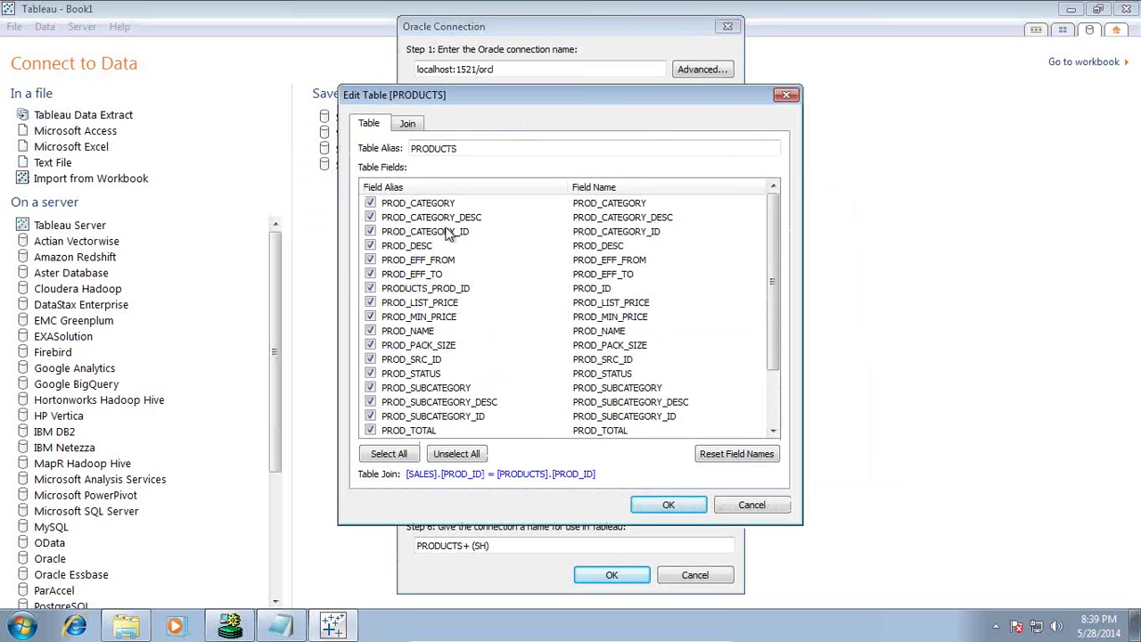
click(413, 123)
click(570, 167)
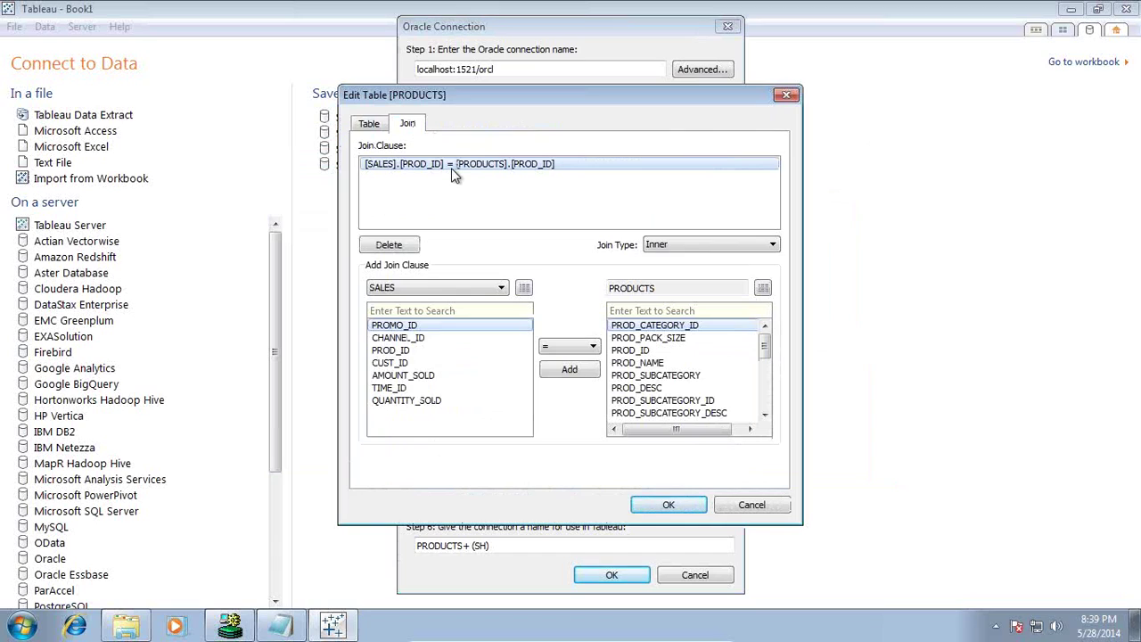
click(562, 346)
click(562, 355)
click(700, 247)
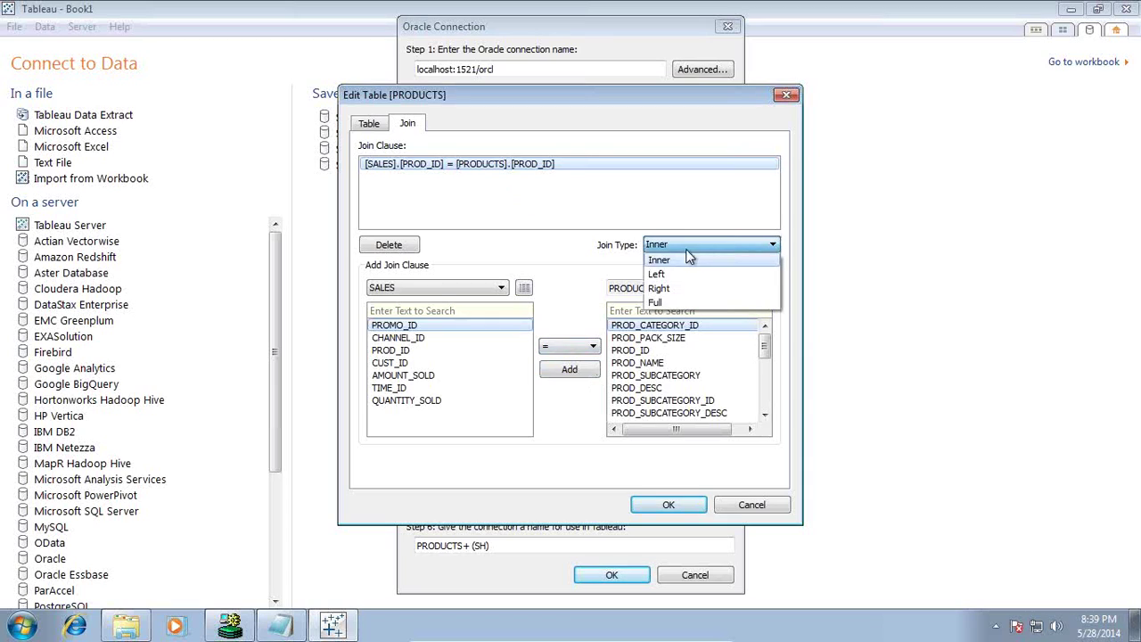
click(554, 349)
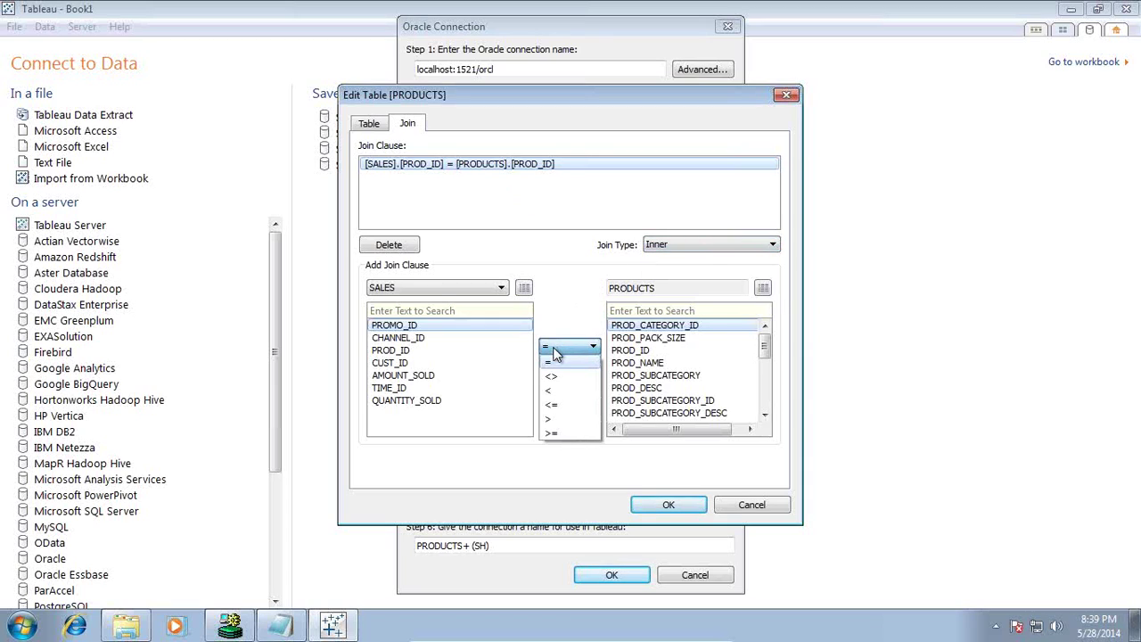
click(739, 512)
click(749, 505)
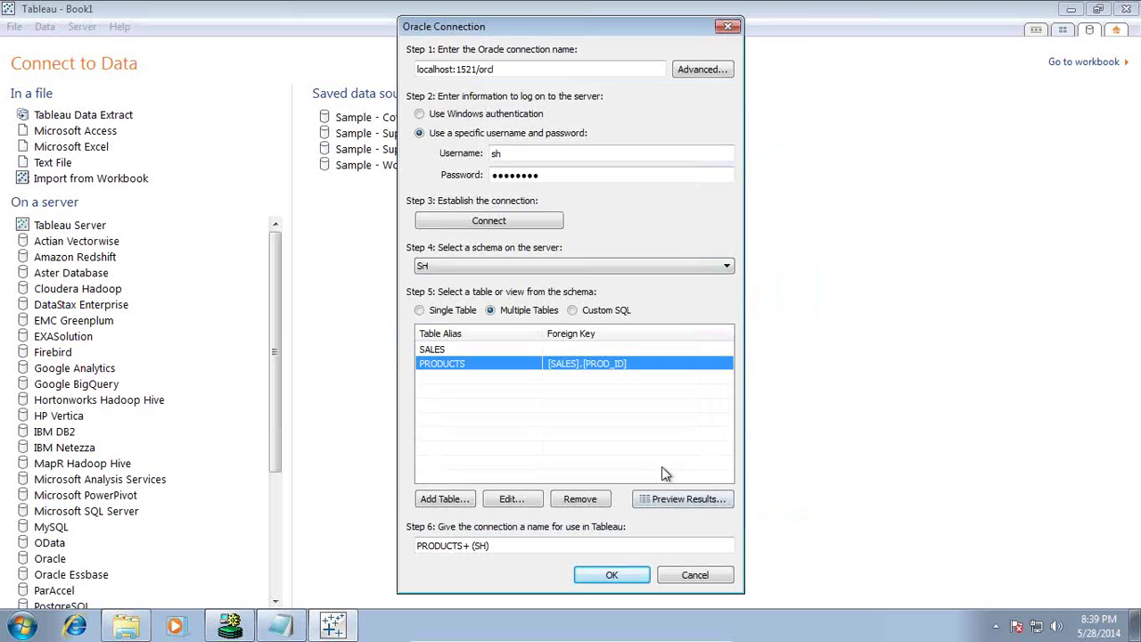
click(609, 576)
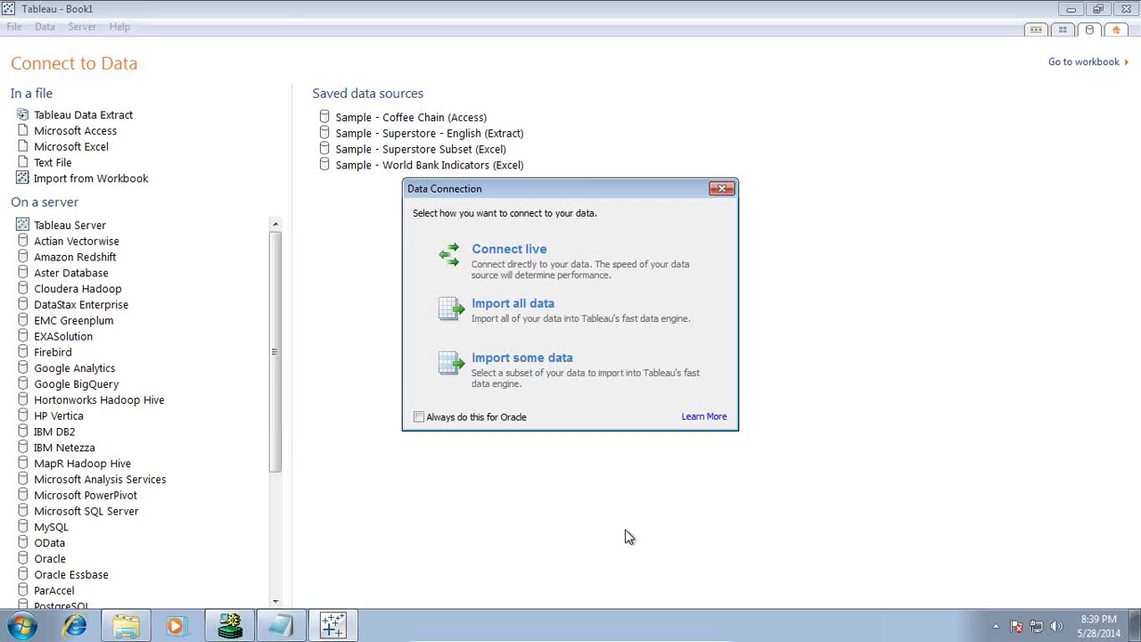
Connect live to the Oracle data and chart SUM(AMOUNT_SOLD) as bars per PROD_CATEGORY.
click(536, 255)
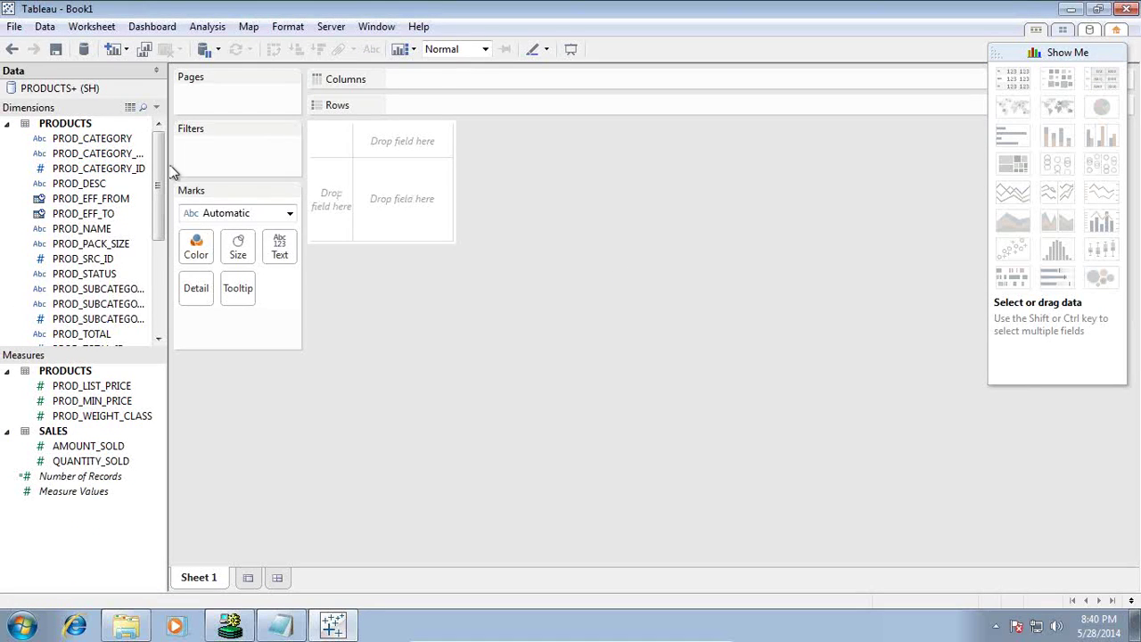
mouse_move(158, 183)
mouse_down()
mouse_move(165, 279)
mouse_move(172, 169)
mouse_up()
drag(93, 139, 428, 78)
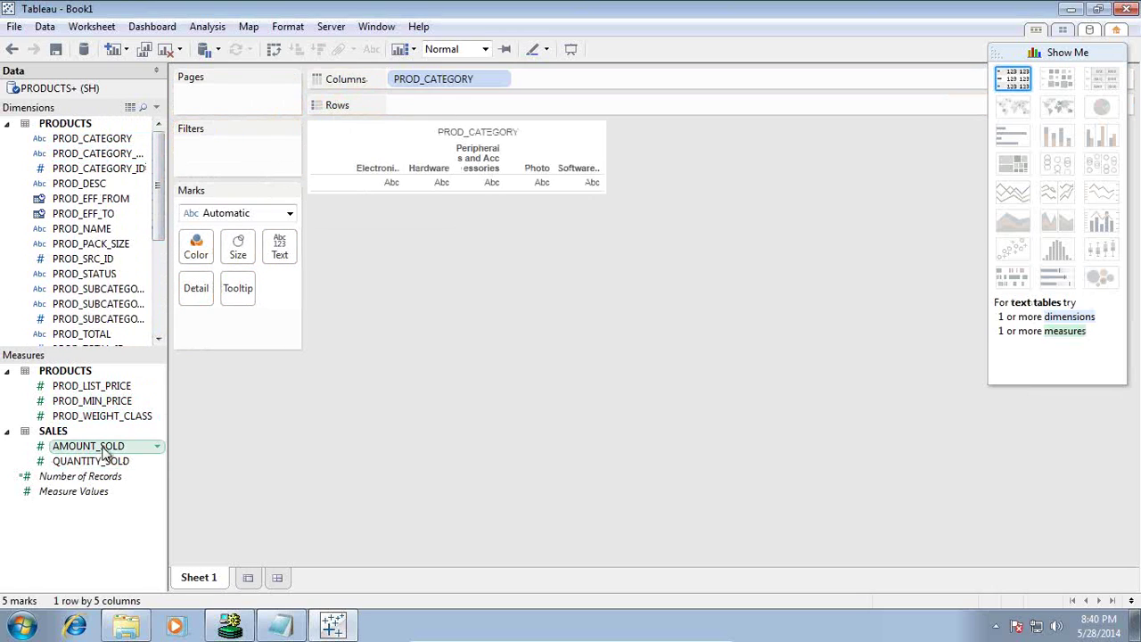
drag(107, 450, 438, 108)
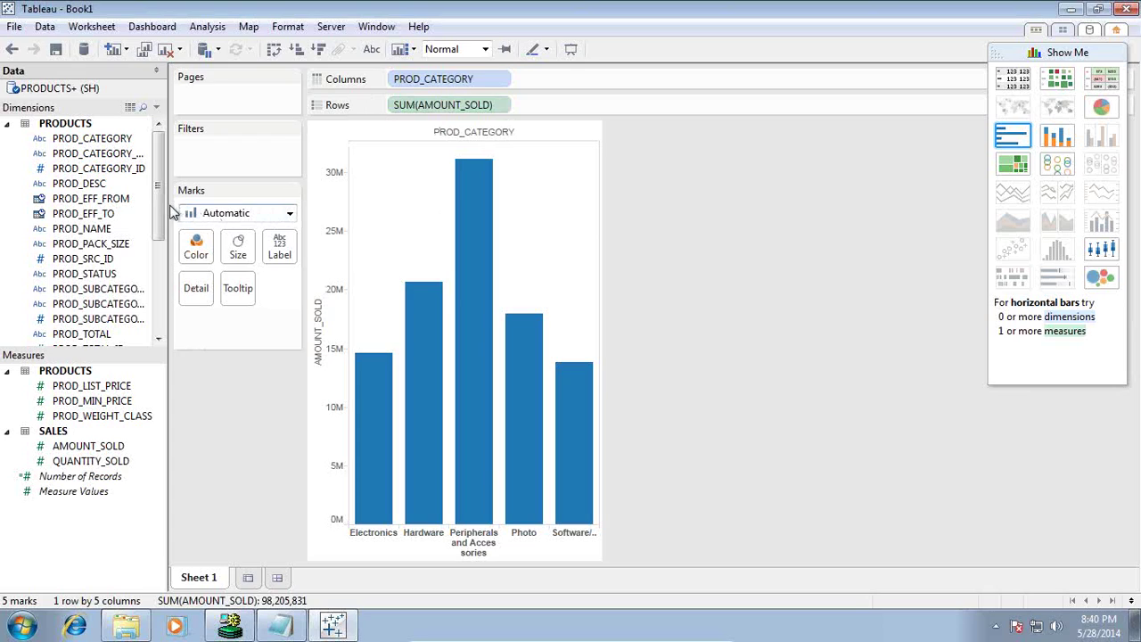
drag(158, 188, 165, 159)
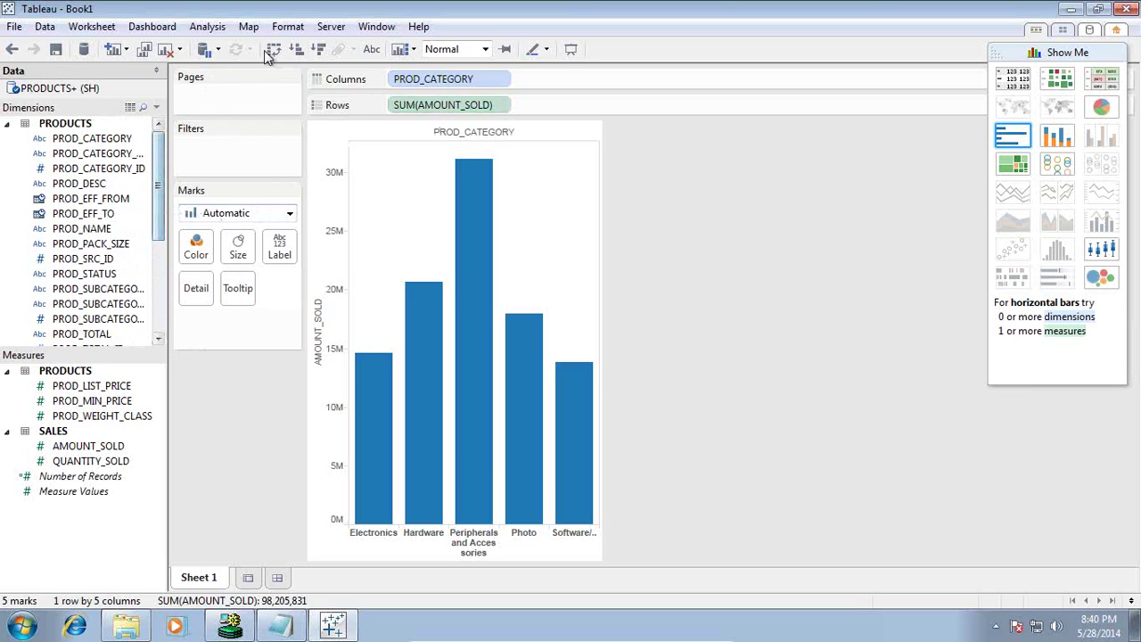
Start a new calculated field from the Analysis menu, checking the reference SQL notes.
click(207, 27)
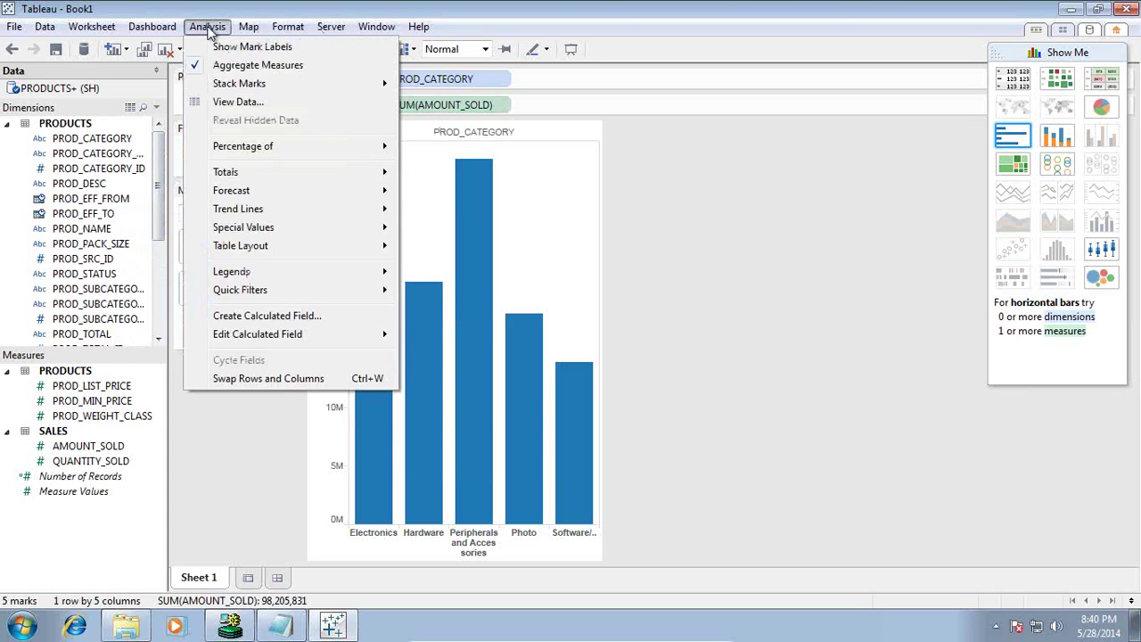
click(238, 318)
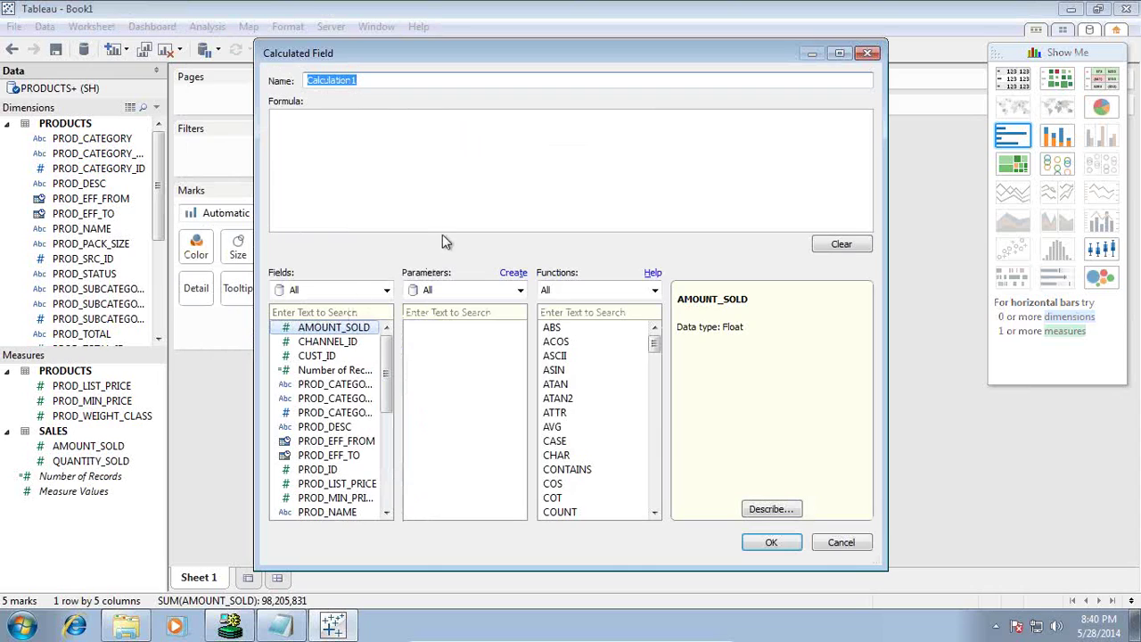
click(280, 627)
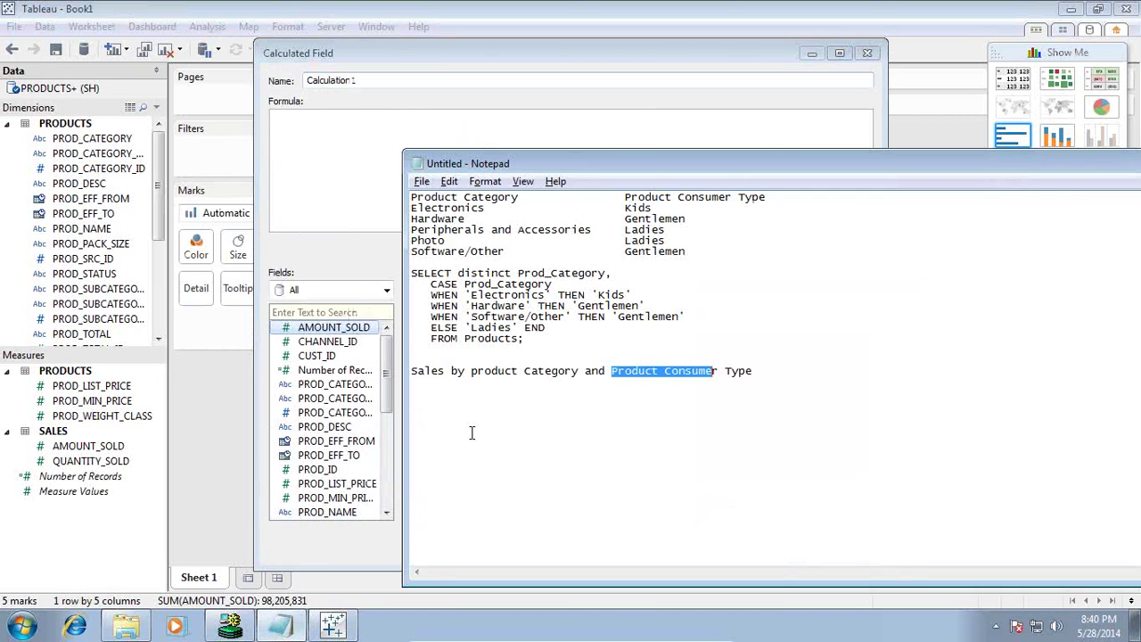
click(567, 328)
drag(549, 351, 389, 282)
click(343, 193)
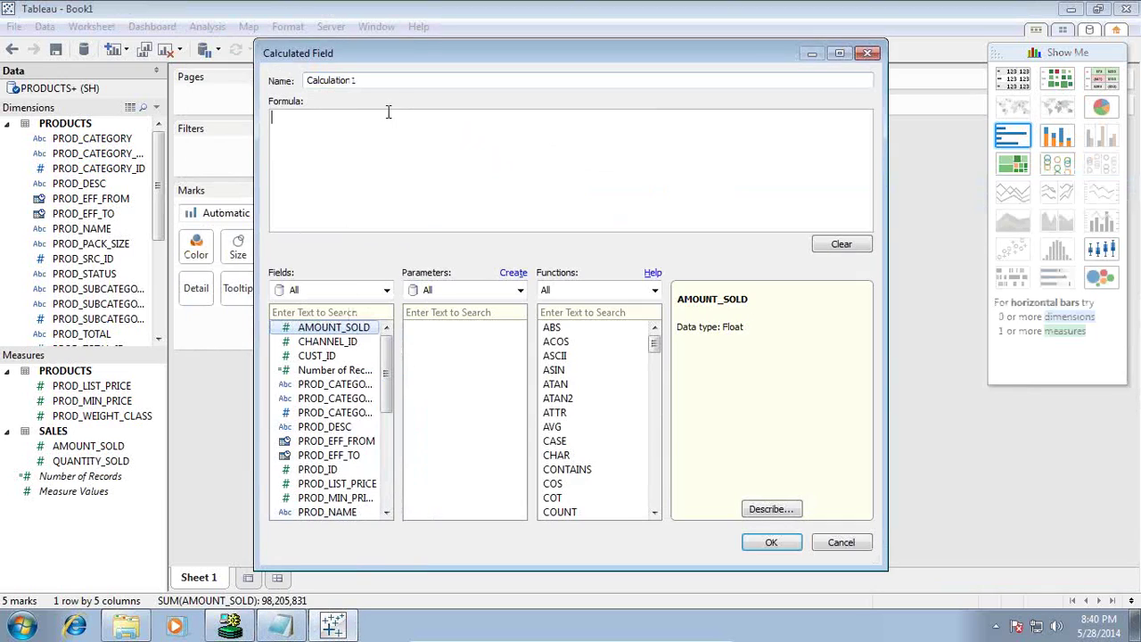
Name the field Consumer_Type and begin its formula with IF [PROD_CATEGORY].
drag(378, 80, 268, 84)
text(Consumer_Type)
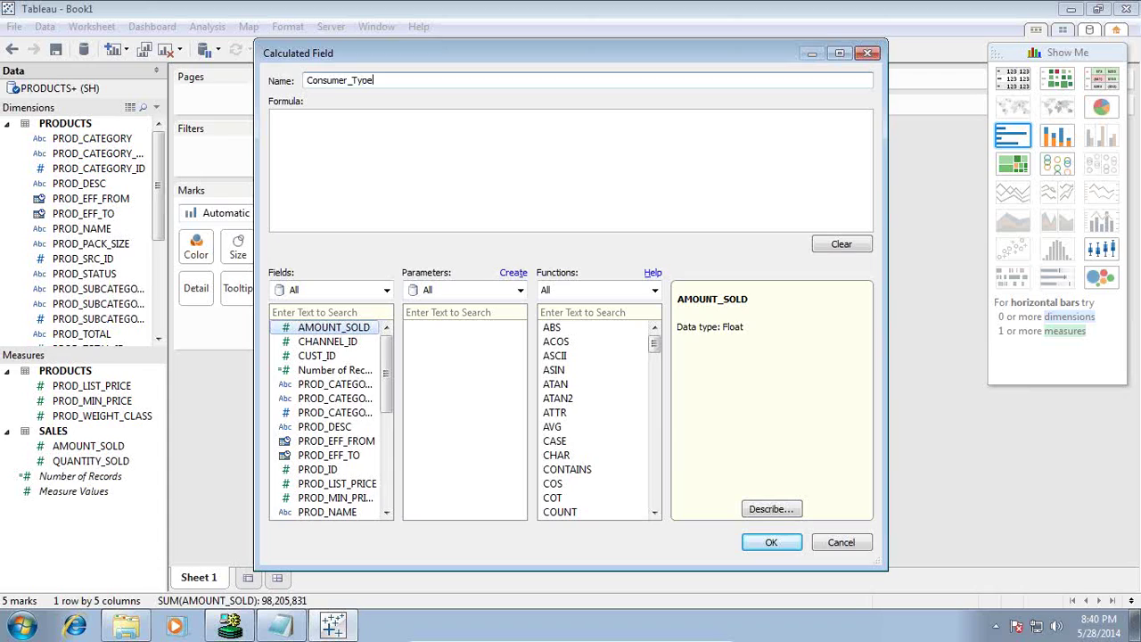
click(326, 153)
click(554, 342)
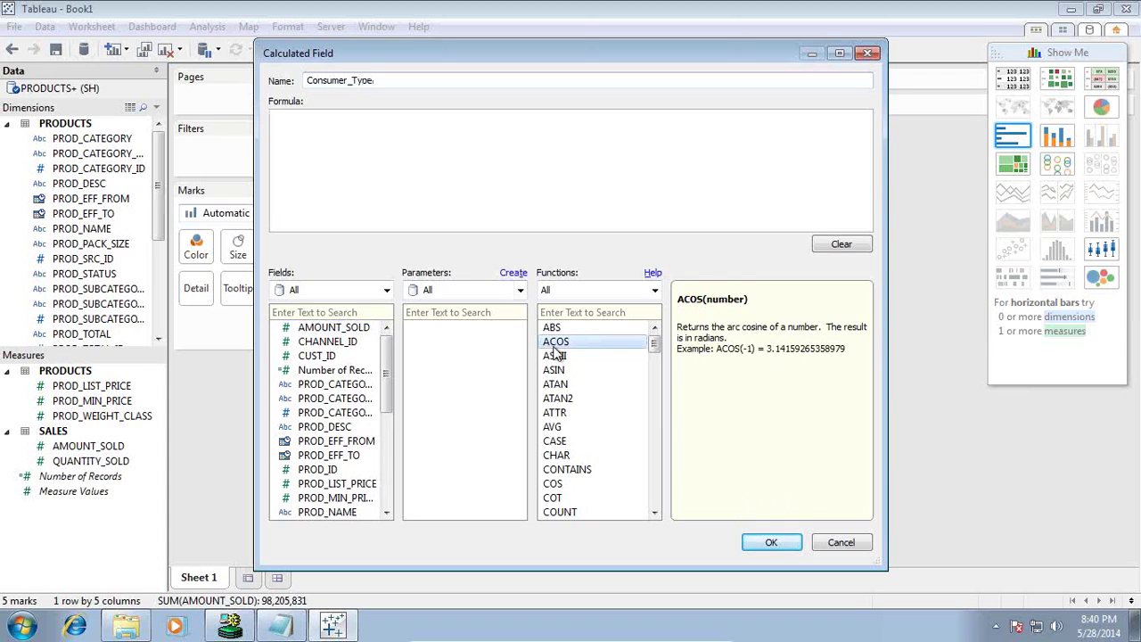
key(i)
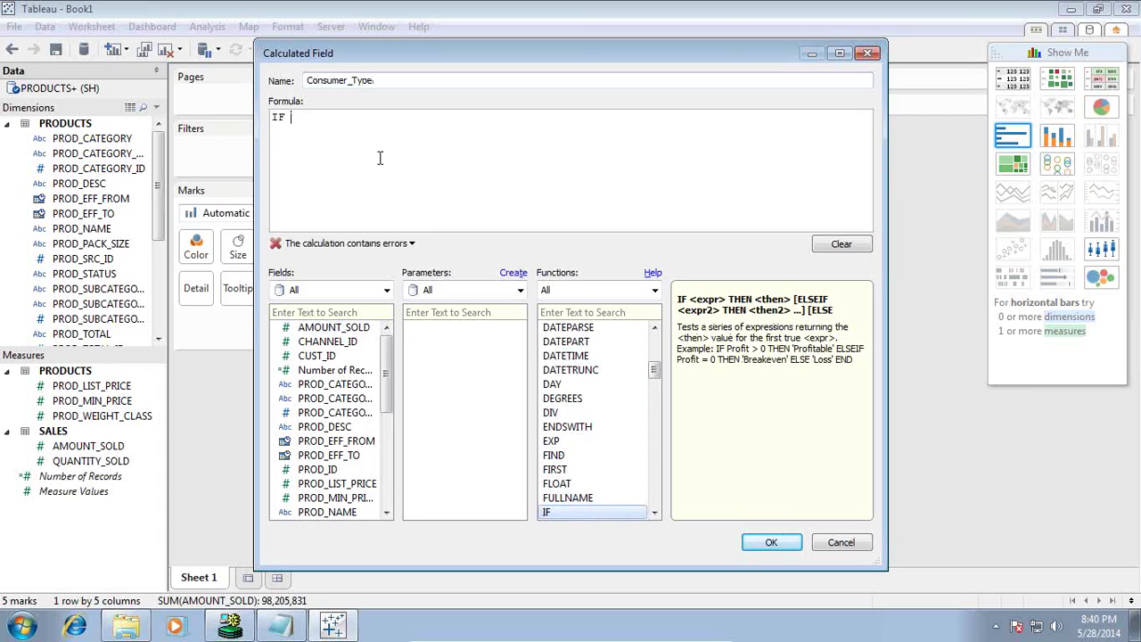
double_click(366, 389)
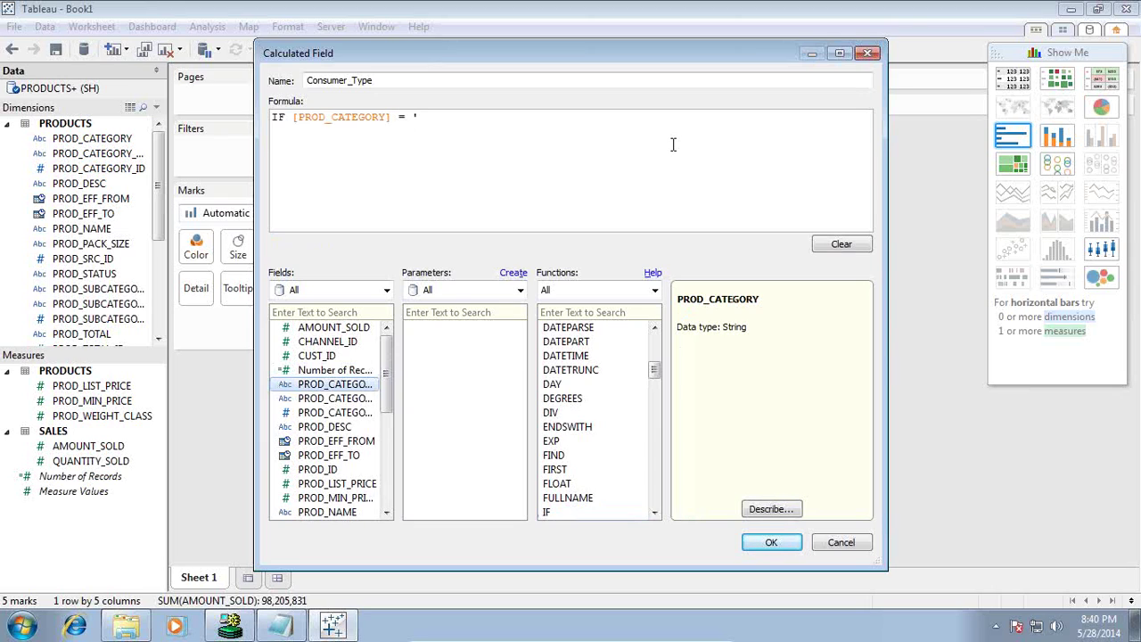
mouse_move(629, 636)
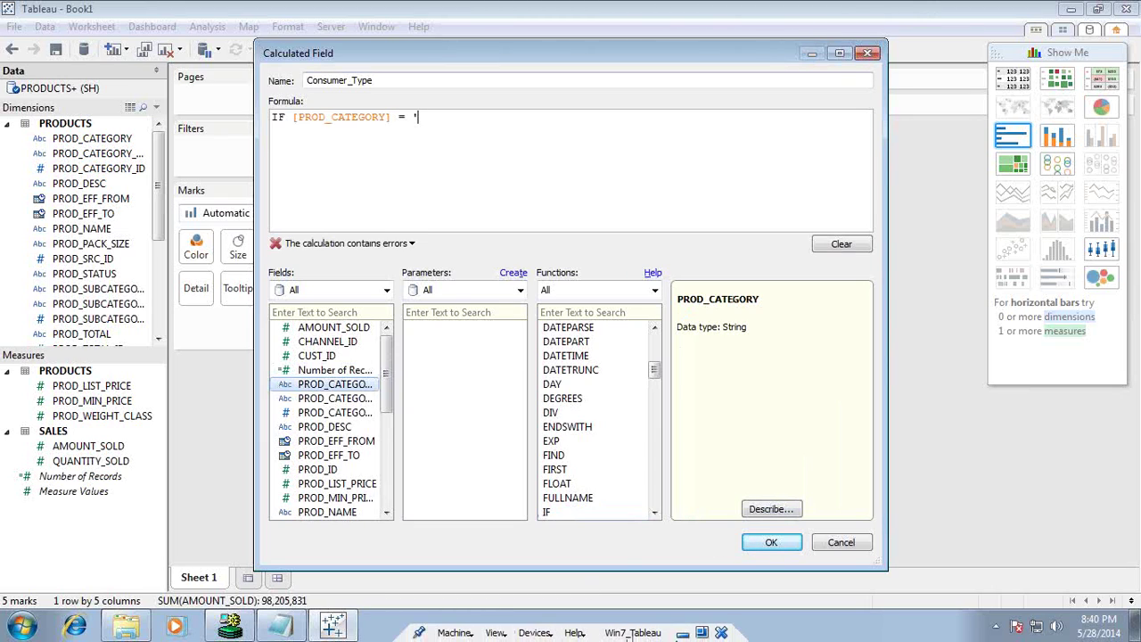
click(682, 633)
click(400, 380)
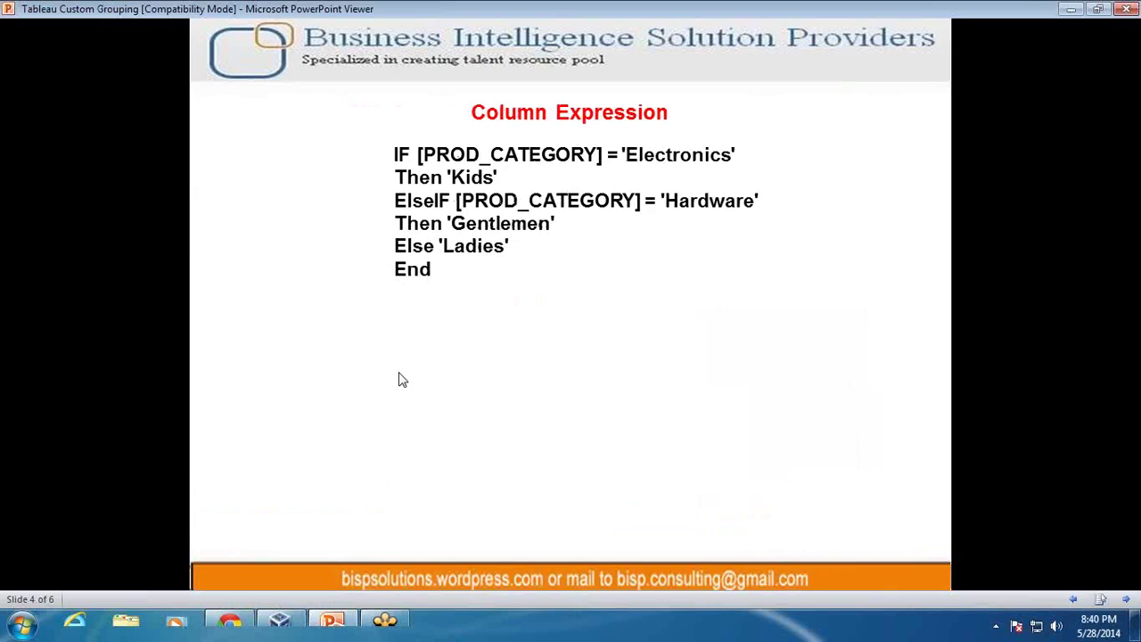
key(Left)
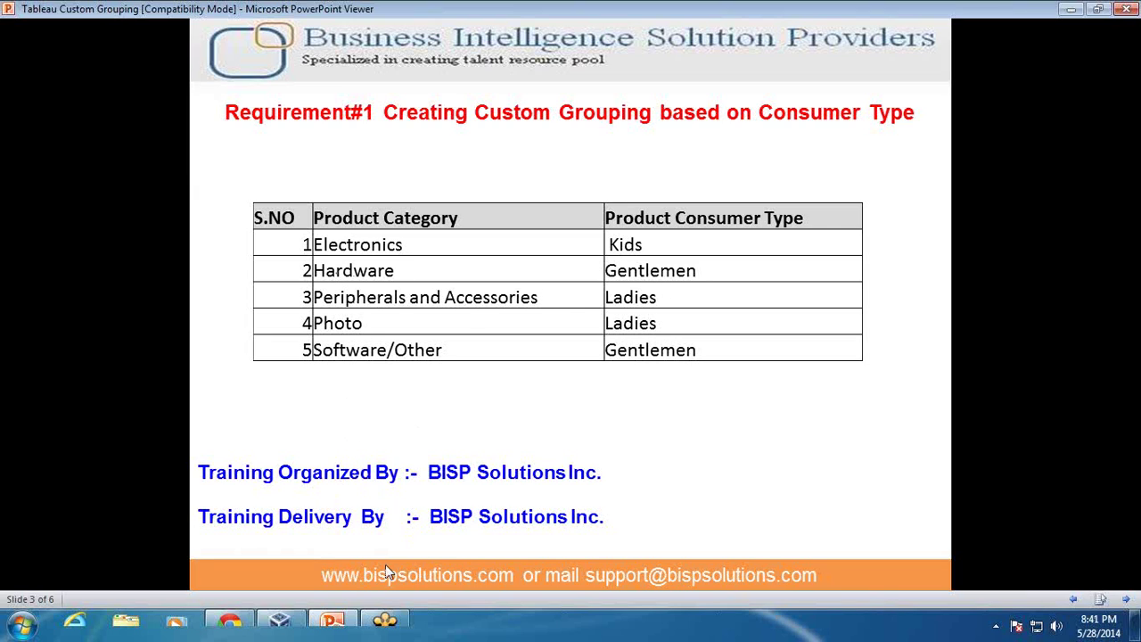
click(284, 620)
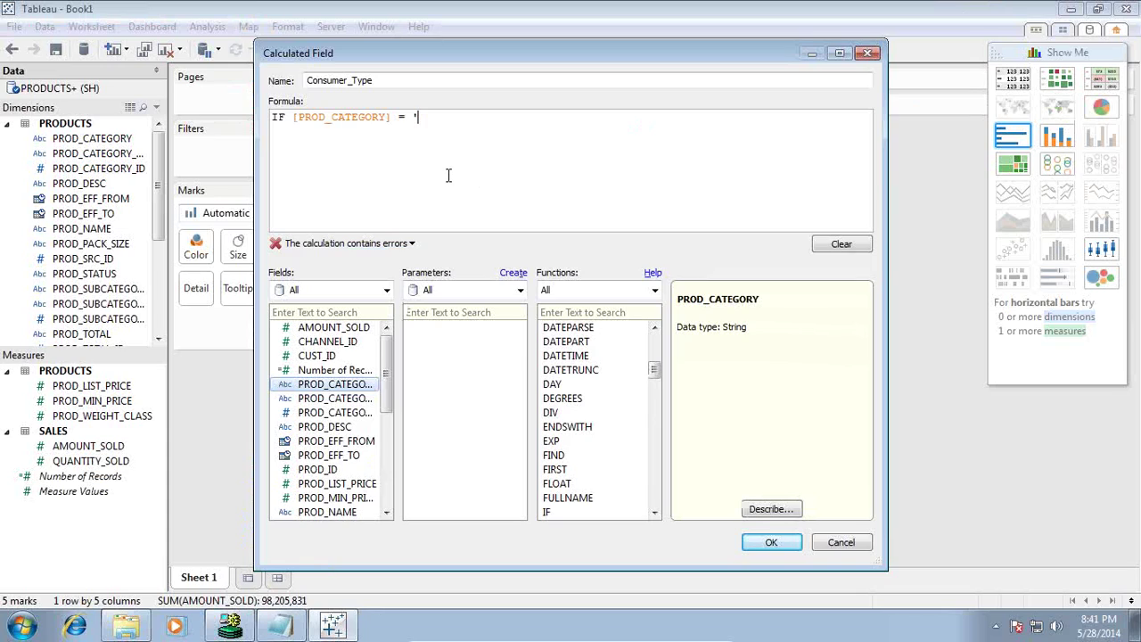
Complete the formula: Electronics gives 'Kids', Hardware gives 'Gentlemen', Else 'Ladies'.
text(e)
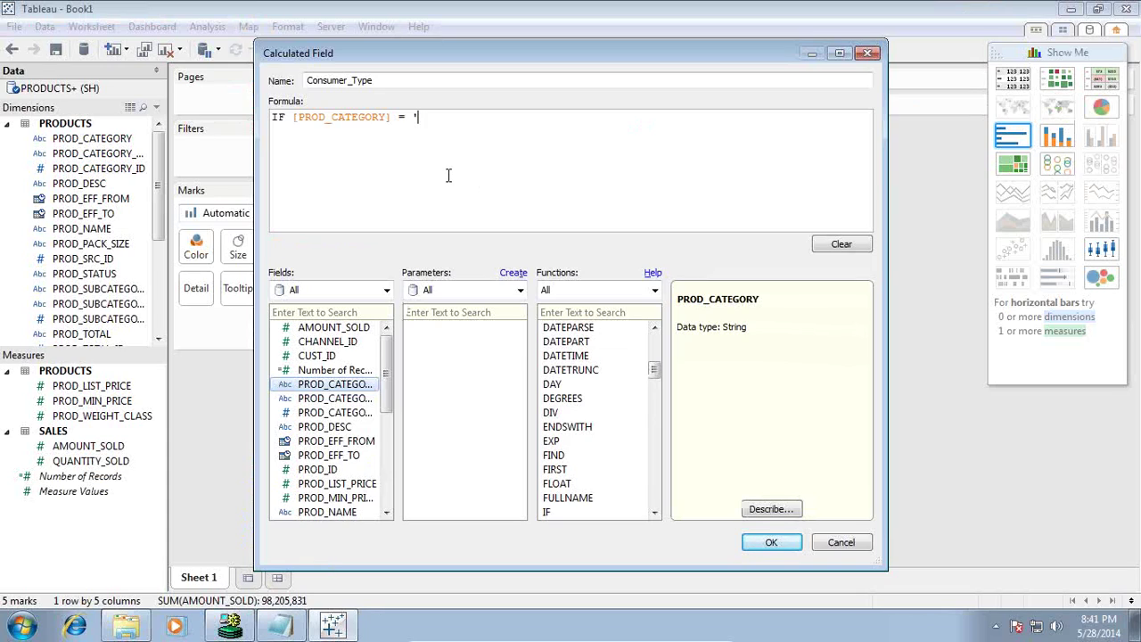
text(Electronics' Then 'Kids)
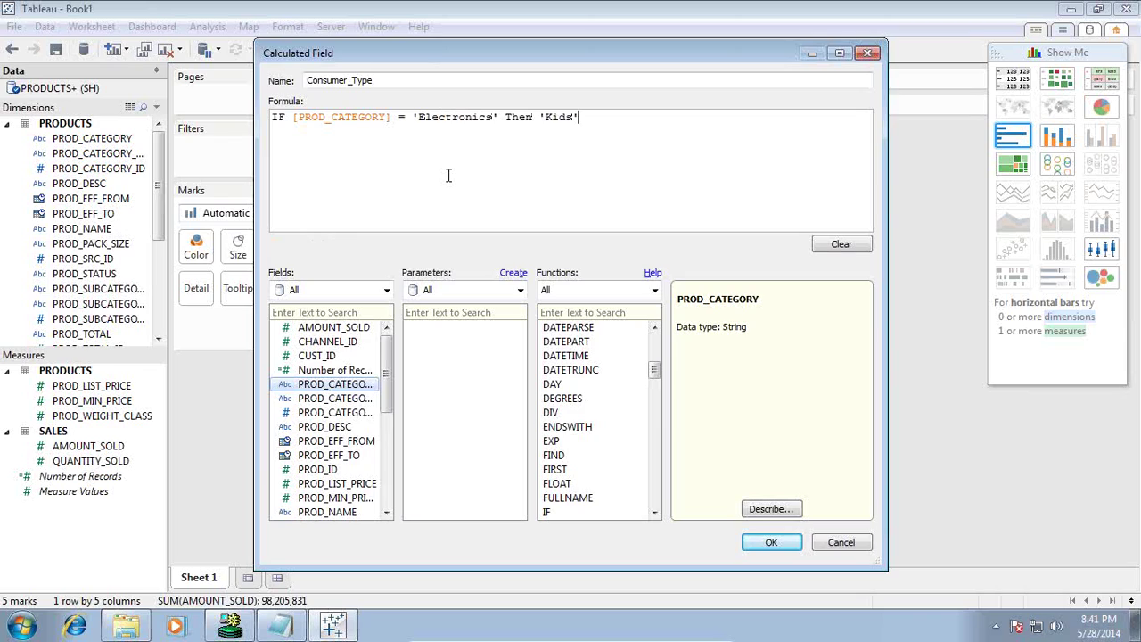
text(Else )
text([PROD_CATEGORY])
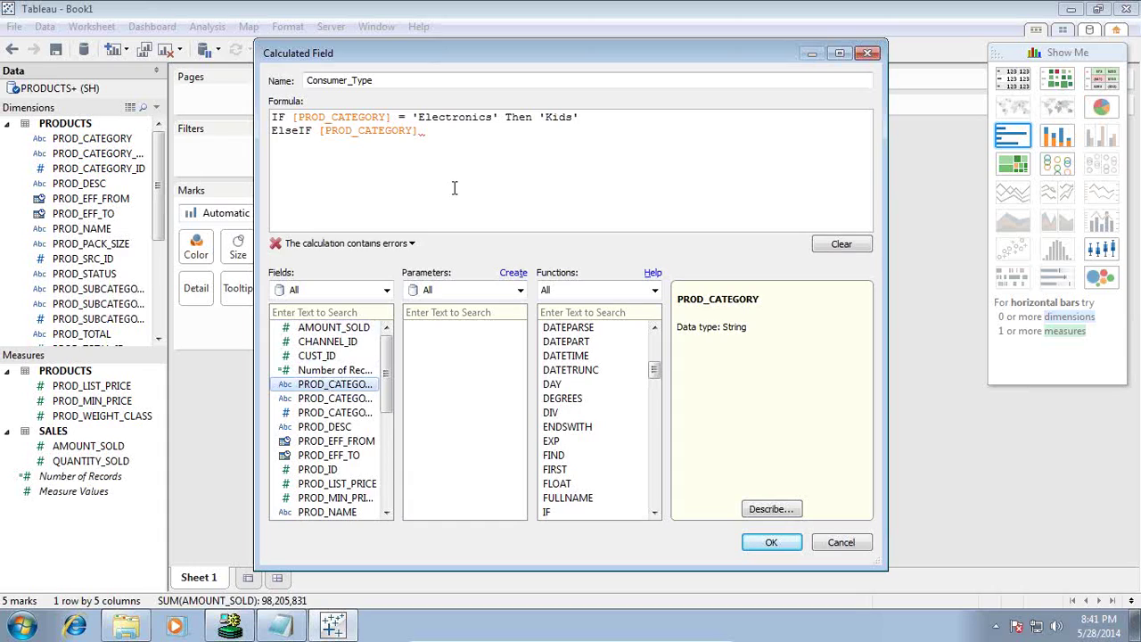
text( ' )
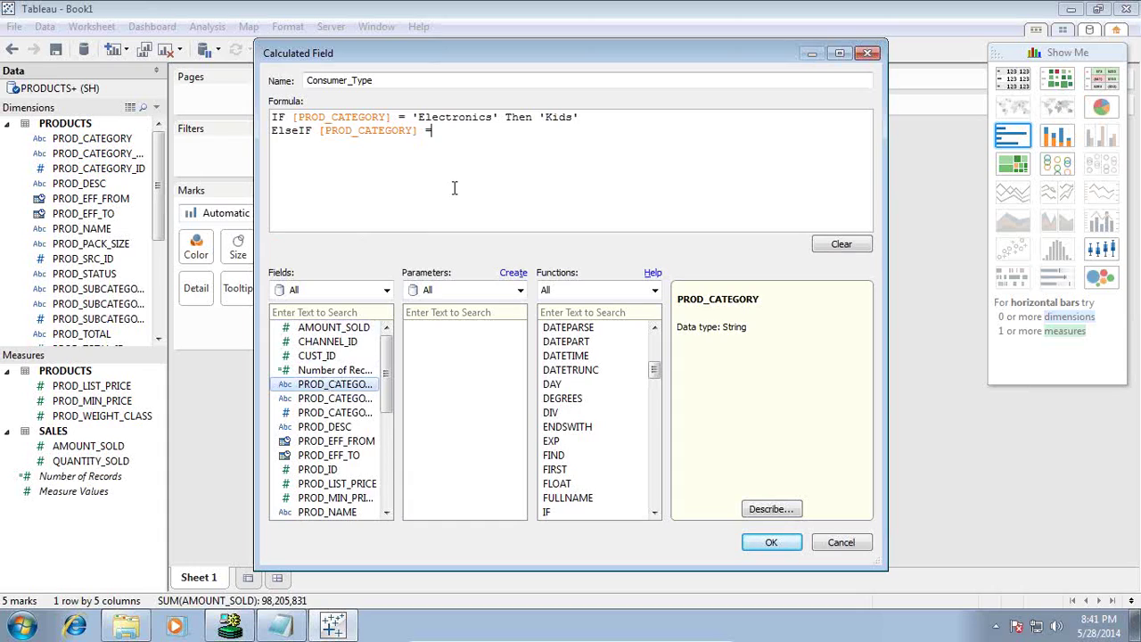
text(Hardware' Then Ladies)
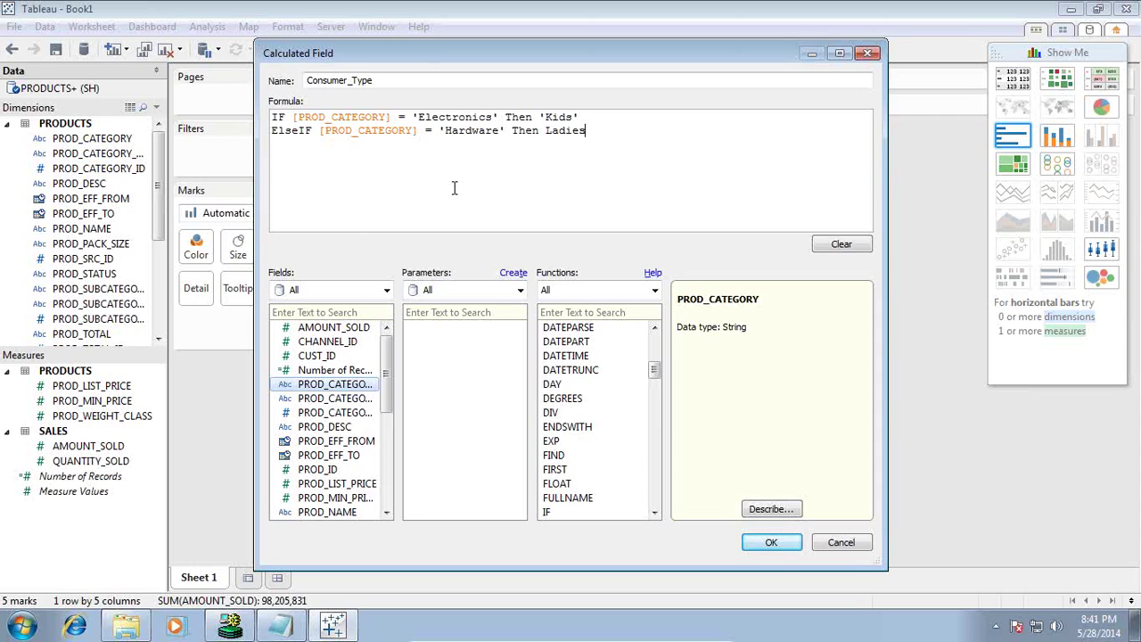
key(BackSpace)
key(BackSpace)
key(BackSpace)
key(BackSpace)
text('Gentlemen')
key(Return)
text(Else 'Ladies')
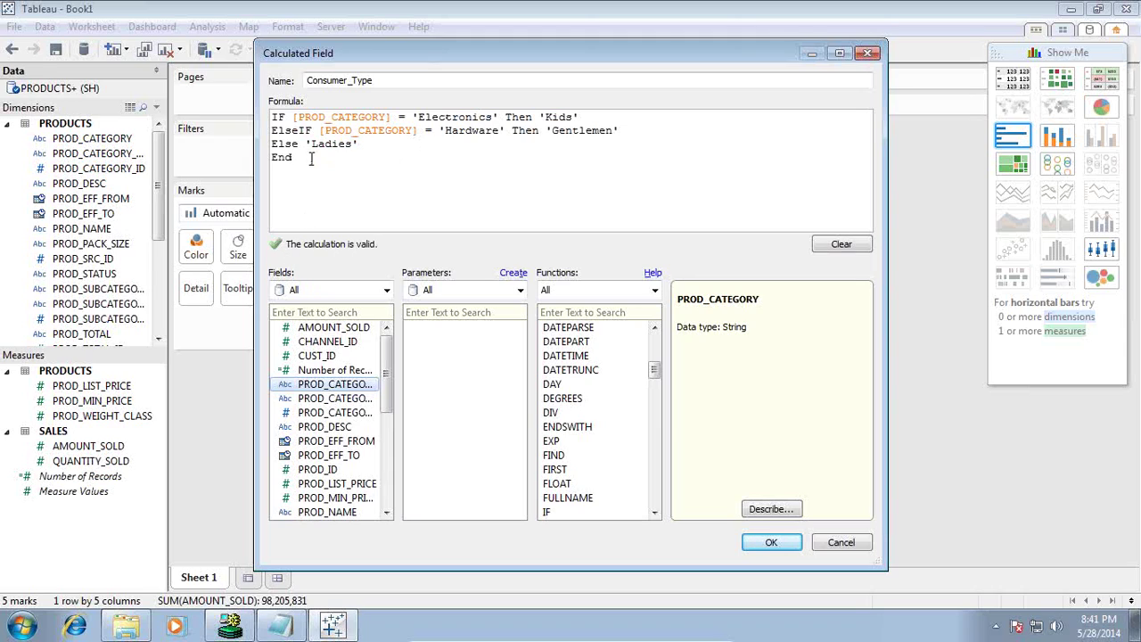
Save Consumer_Type, place it on Columns beside PROD_CATEGORY, and switch to a text table.
click(788, 543)
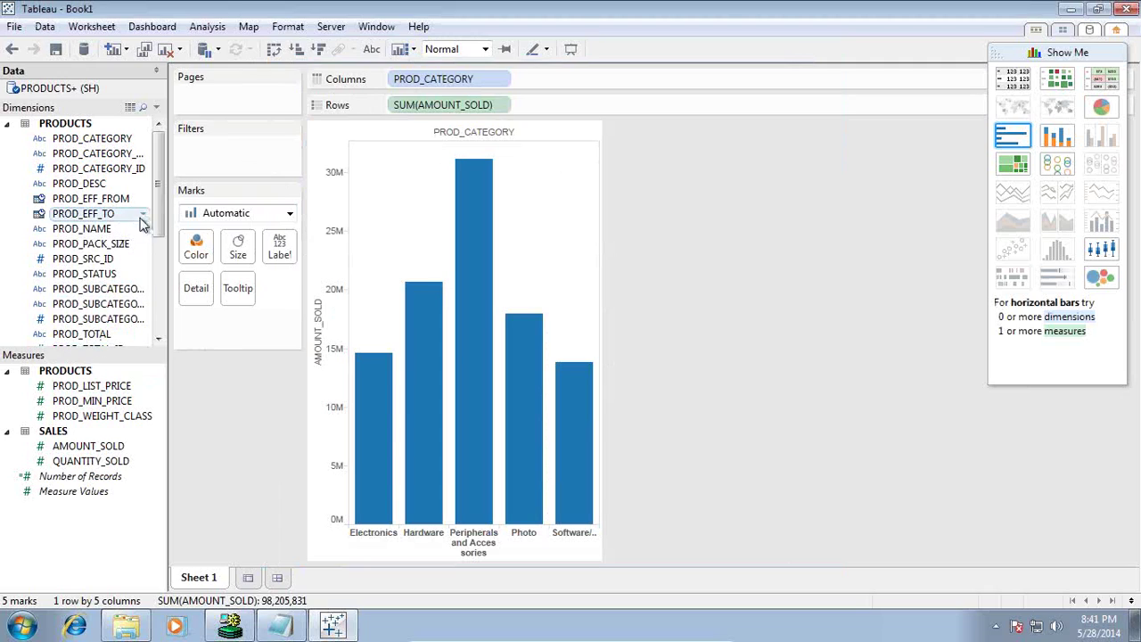
scroll(165, 257, down, 2)
drag(165, 257, 163, 311)
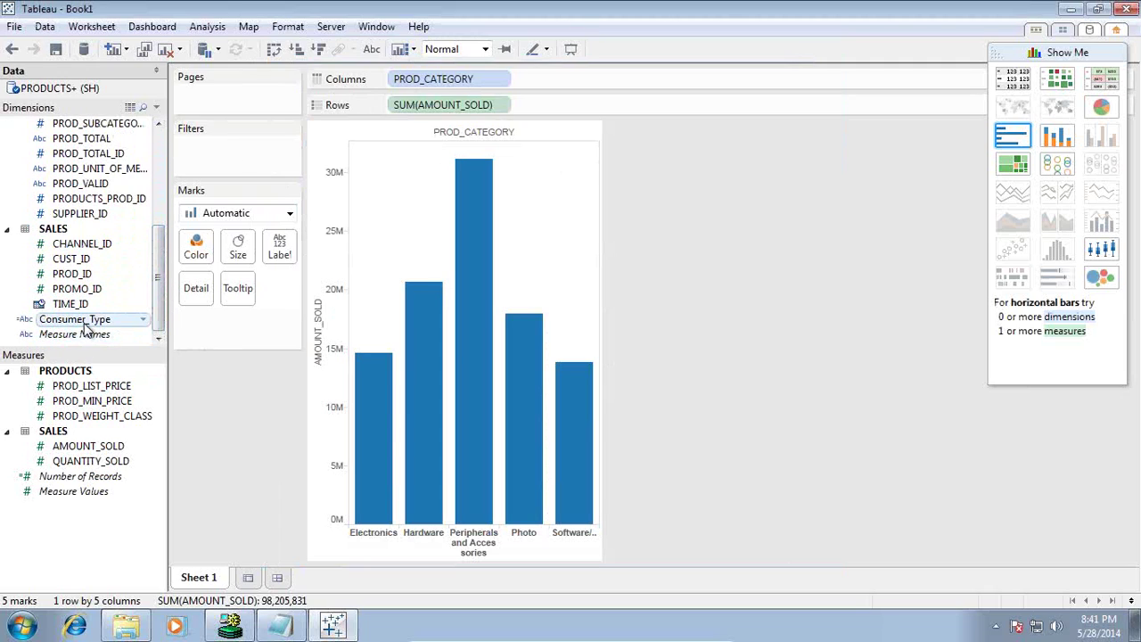
drag(87, 330, 481, 93)
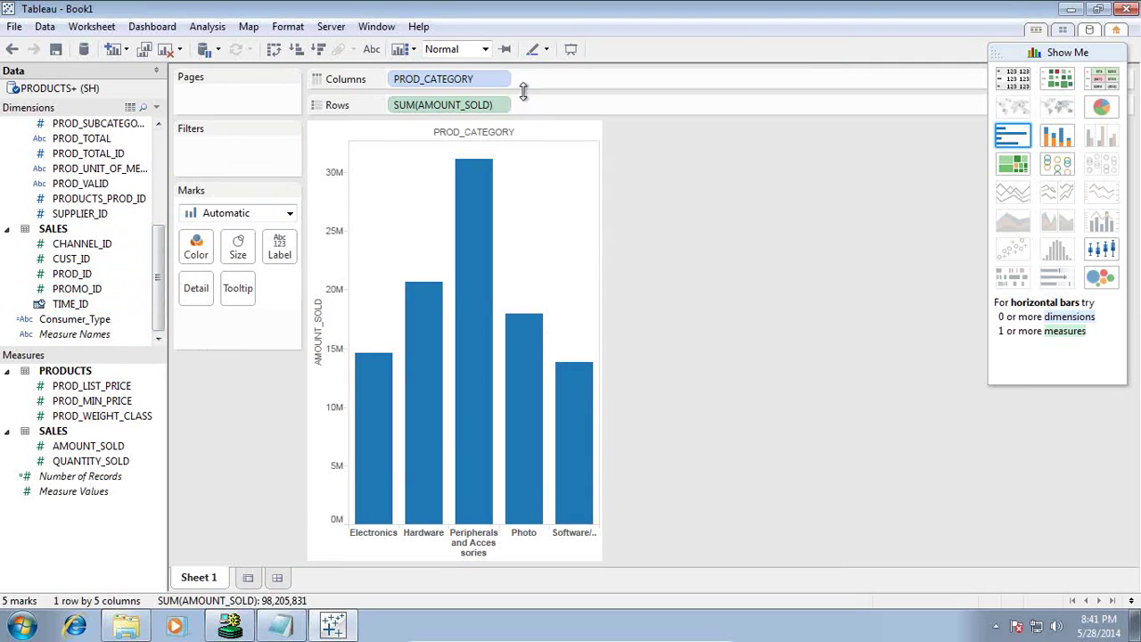
drag(72, 319, 553, 78)
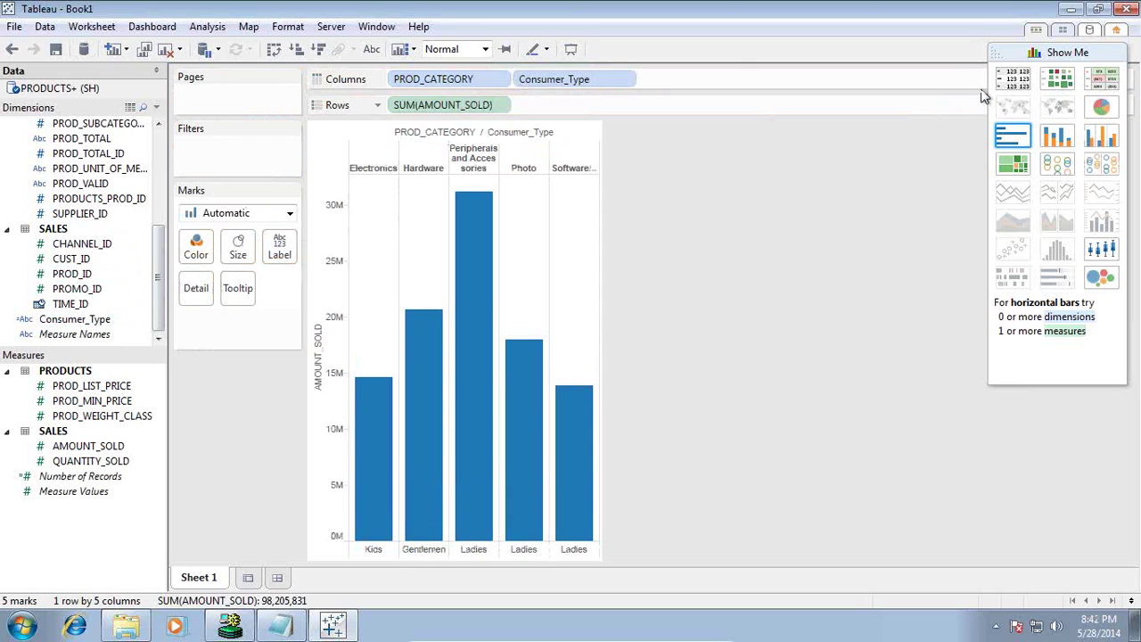
click(1015, 88)
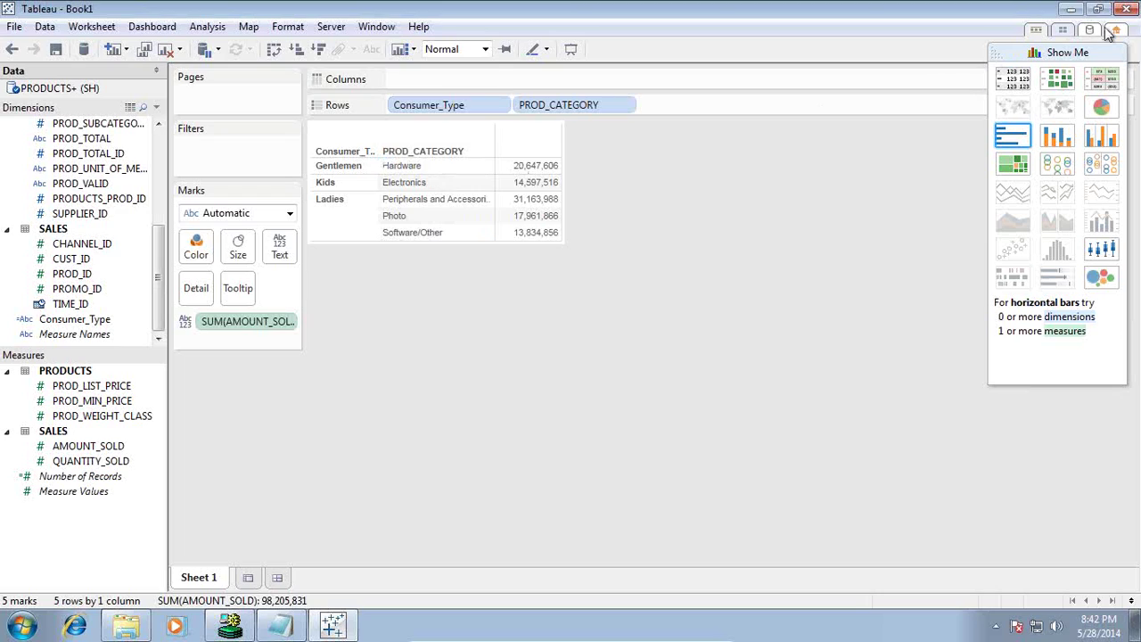
Start a performance recording from Help > Settings and Performance.
click(418, 26)
mouse_move(469, 150)
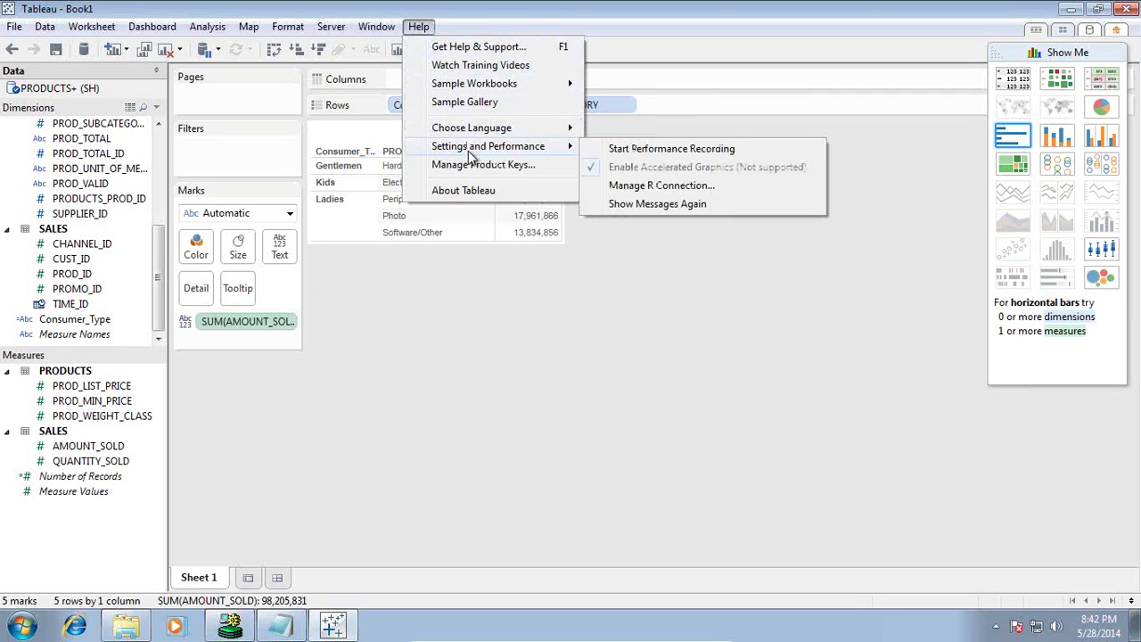
click(648, 159)
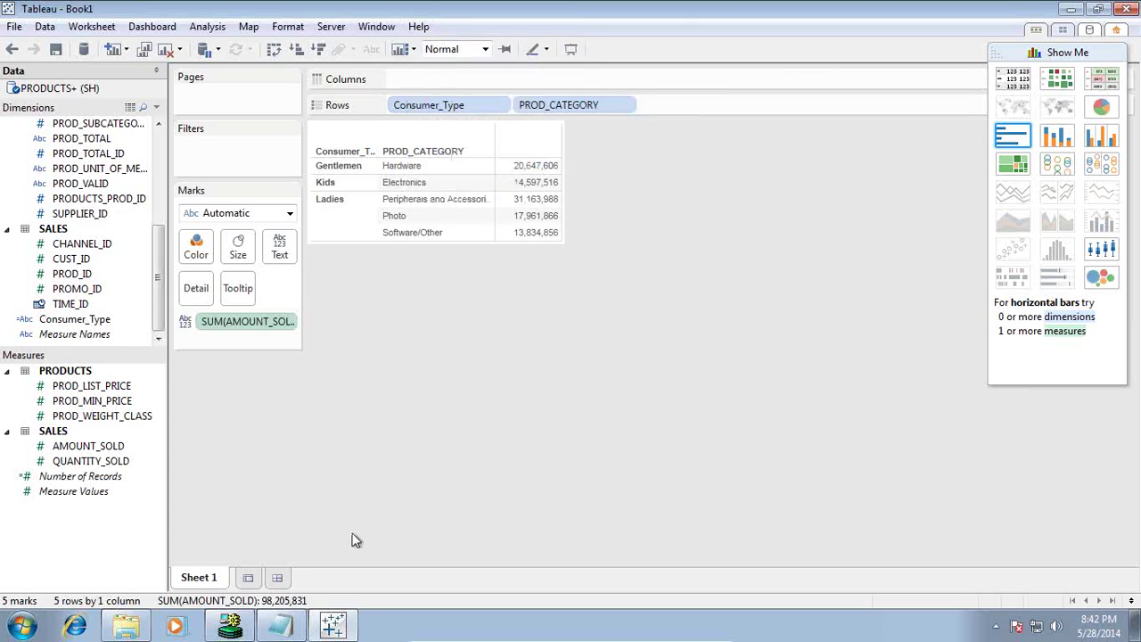
On a new Sheet 2, show AMOUNT_SOLD with Consumer_Type on Columns and PROD_CATEGORY on Rows.
click(248, 578)
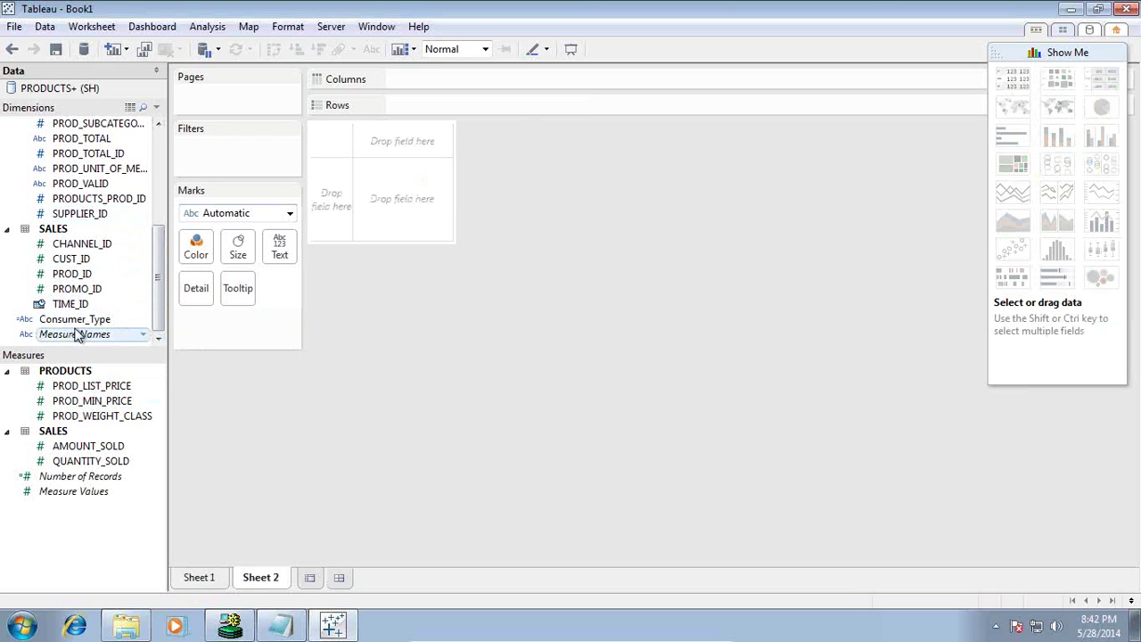
drag(79, 320, 420, 82)
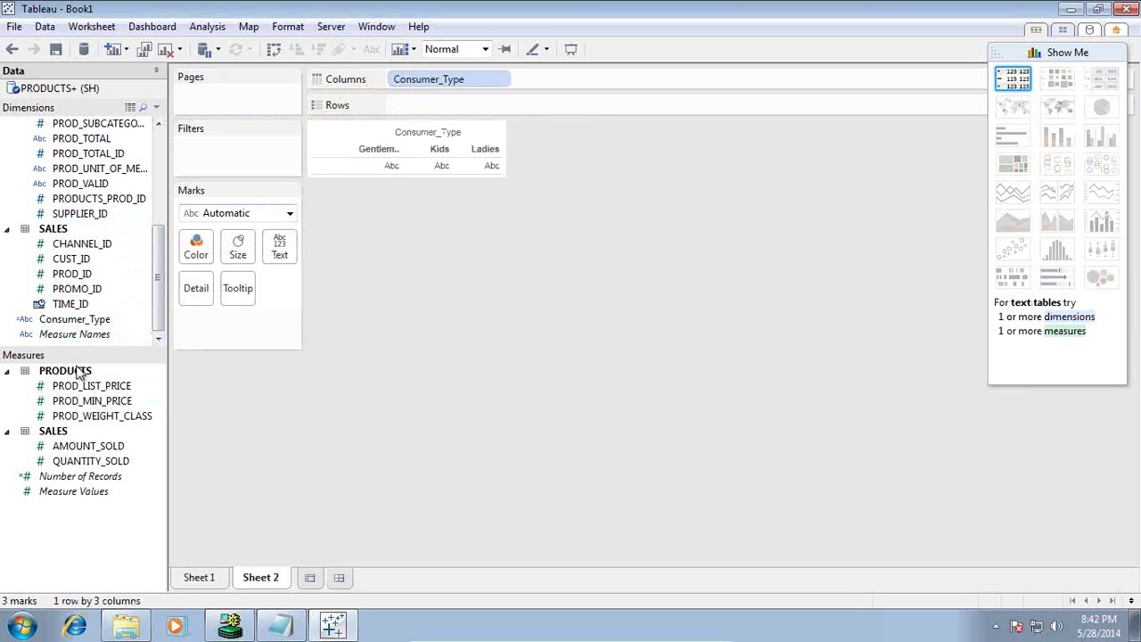
drag(111, 446, 413, 167)
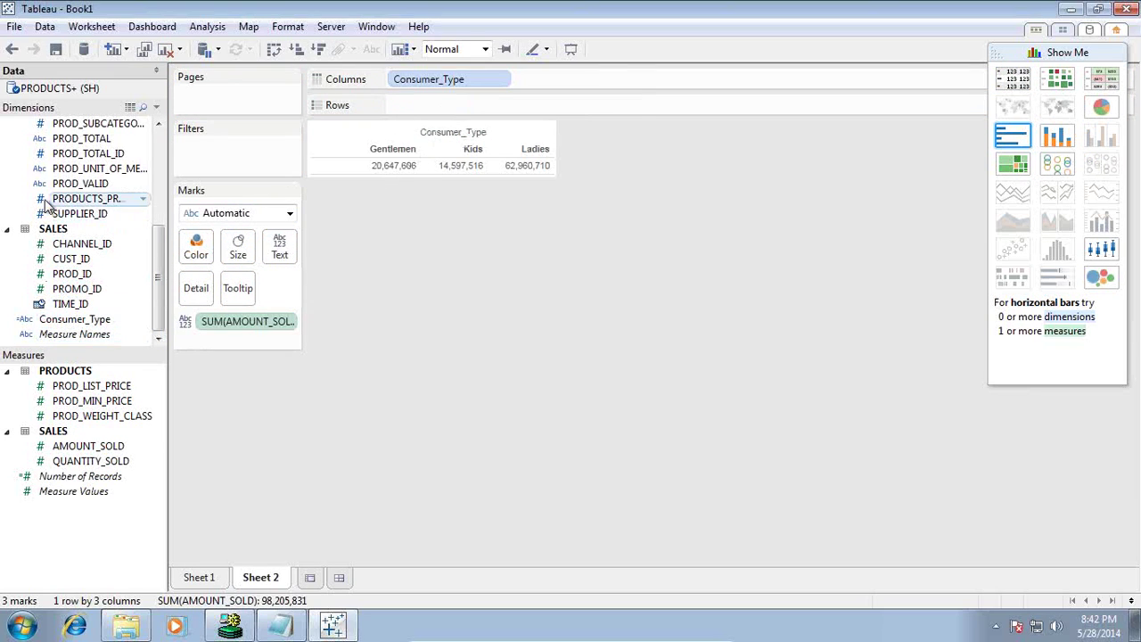
drag(158, 264, 160, 170)
drag(97, 140, 429, 112)
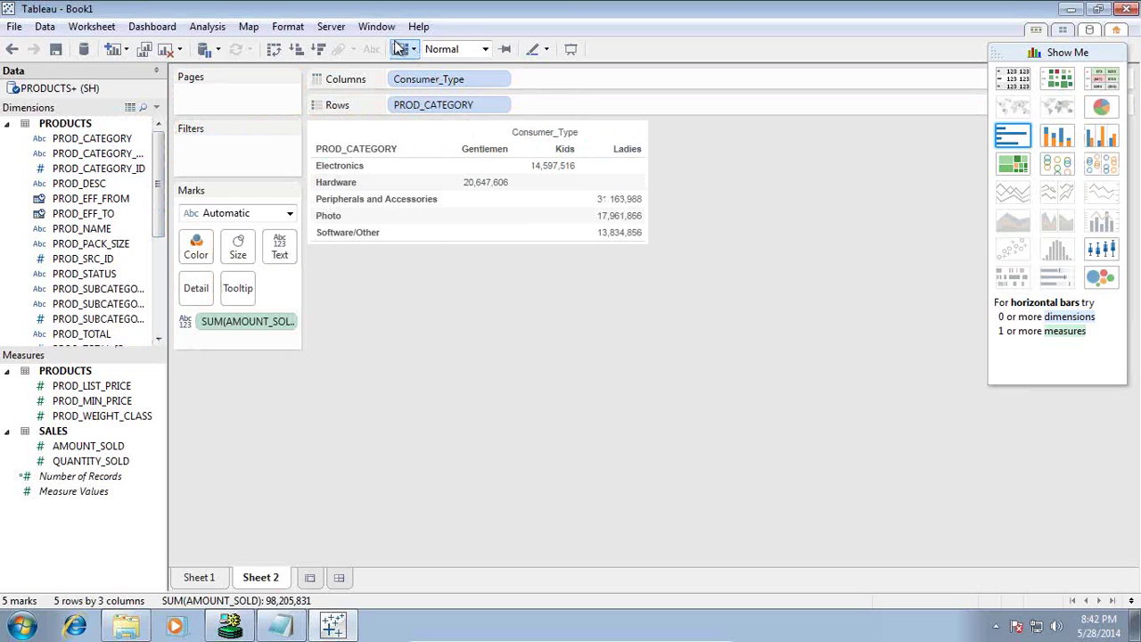
Stop the performance recording.
click(418, 27)
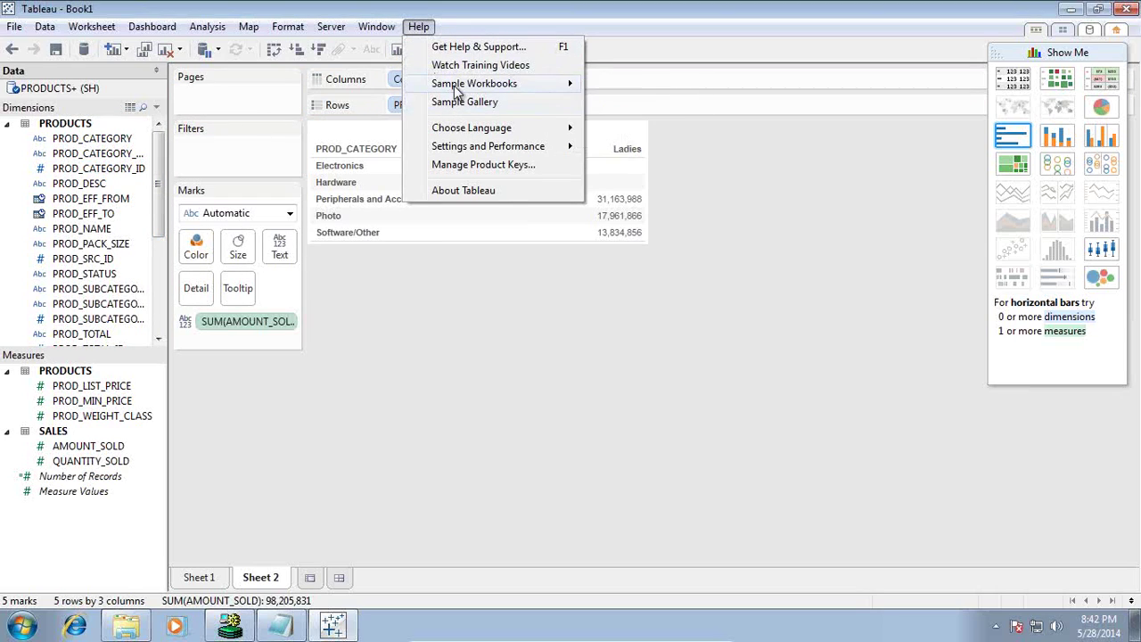
mouse_move(510, 152)
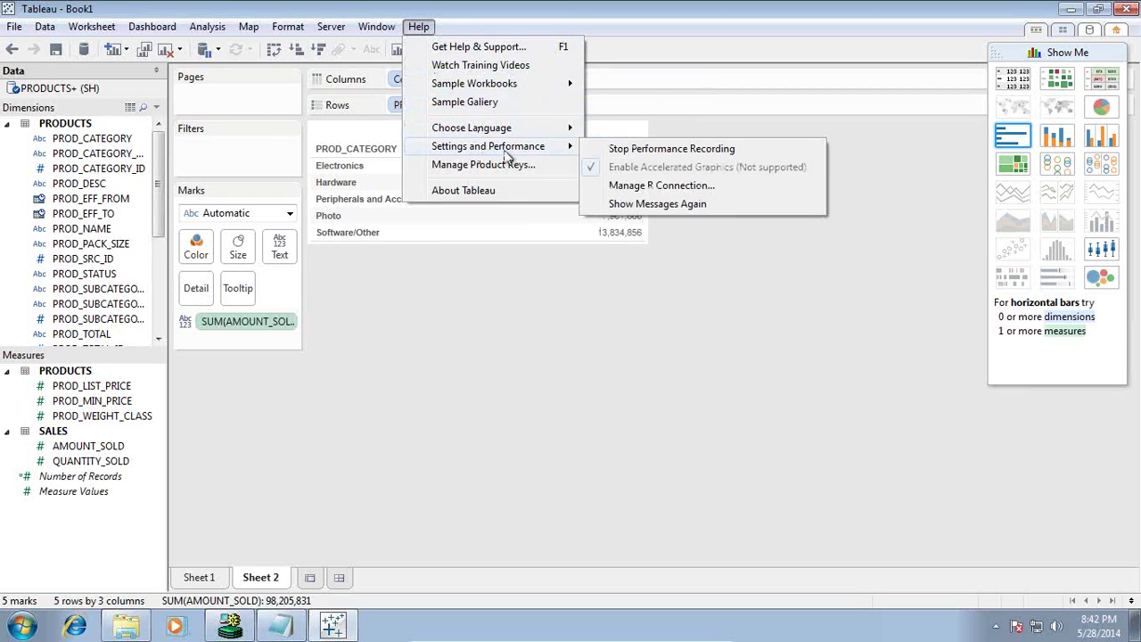
click(638, 150)
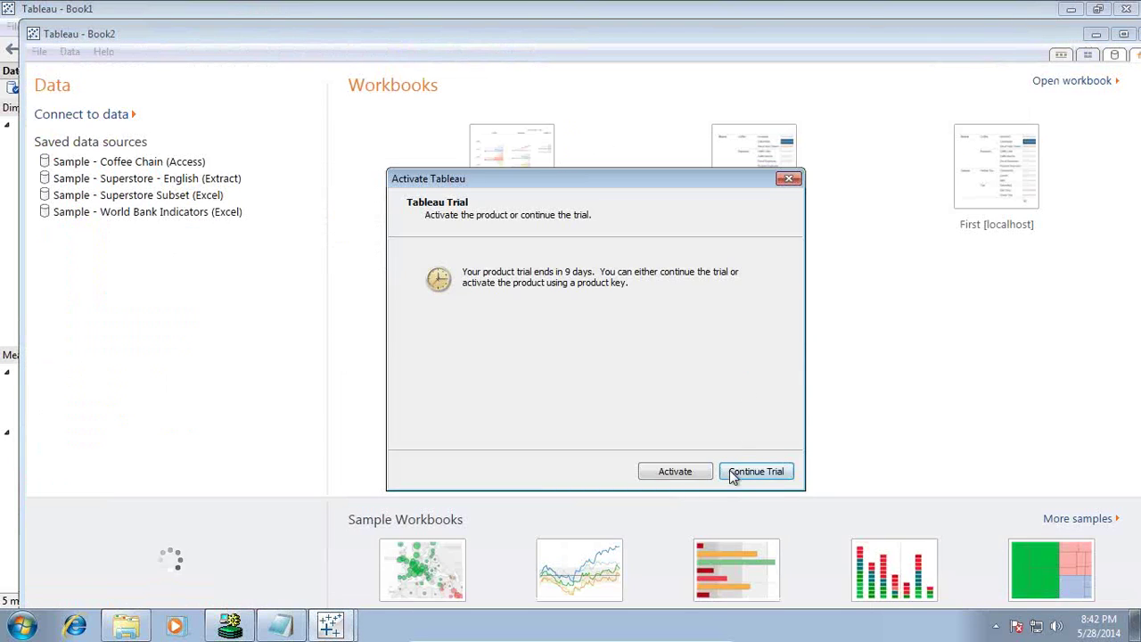
Continue the trial and show the Executing Query event's CASE SQL in the maximized Performance Summary.
click(749, 471)
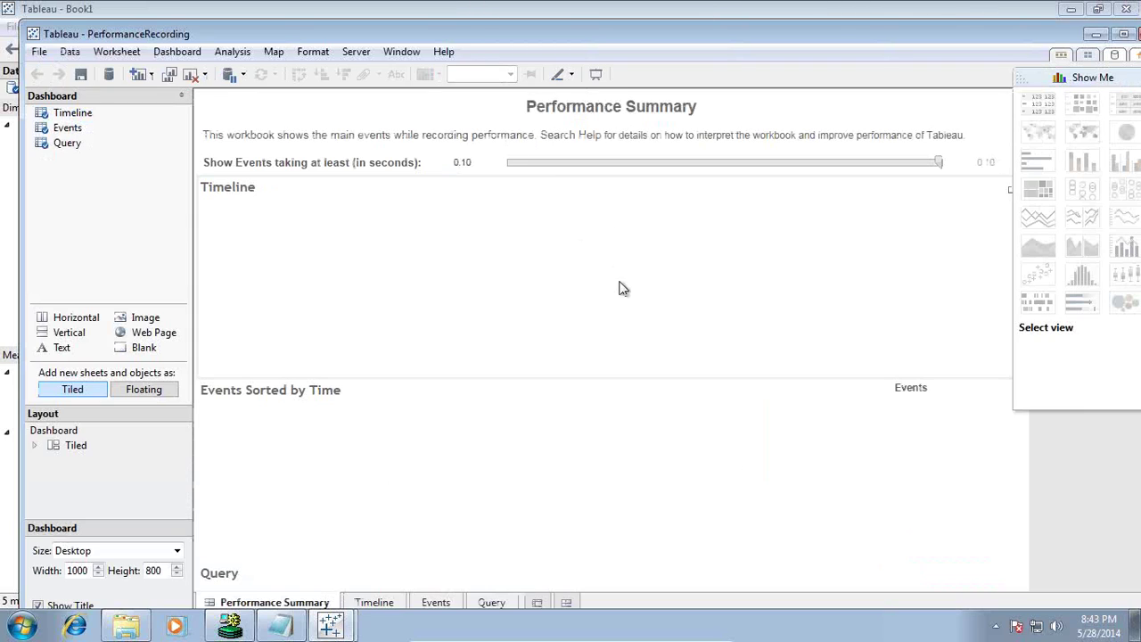
click(374, 602)
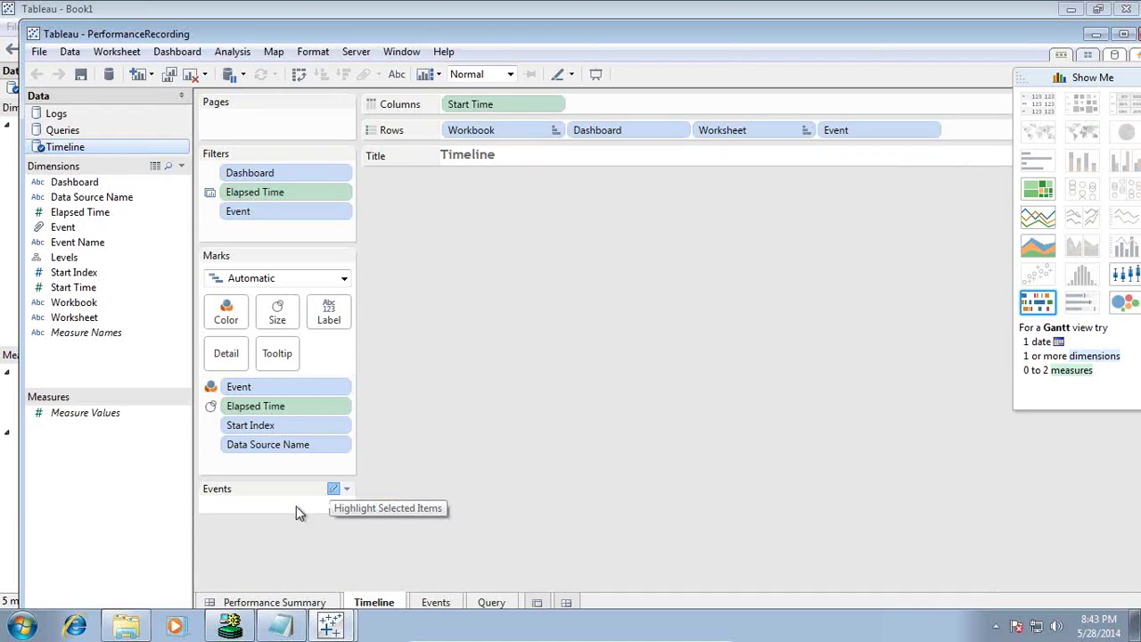
click(239, 603)
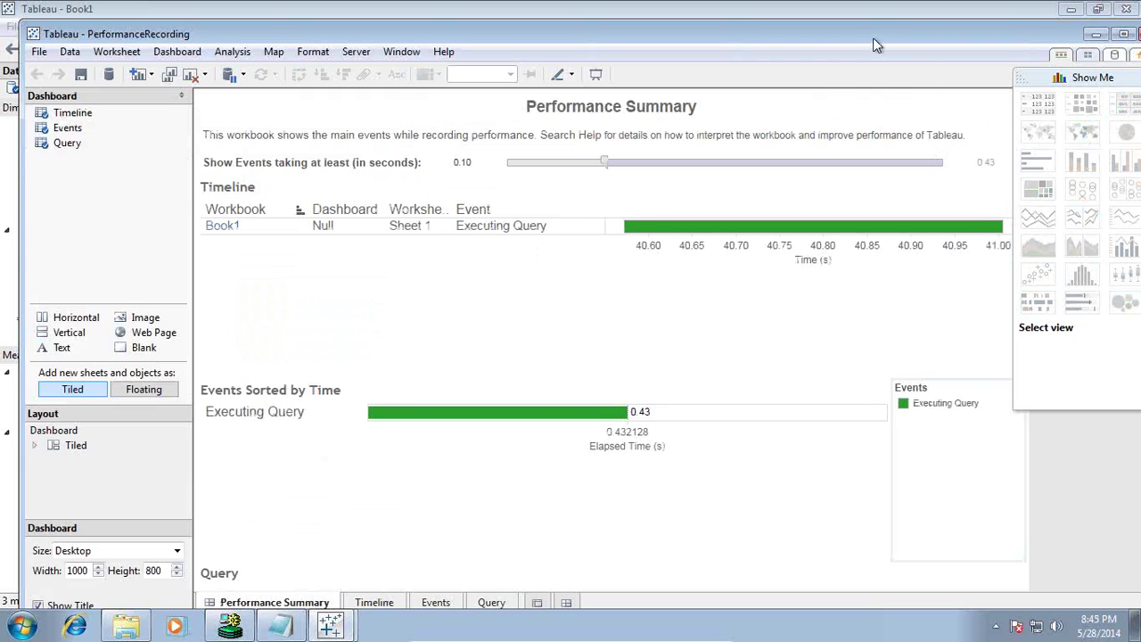
double_click(873, 38)
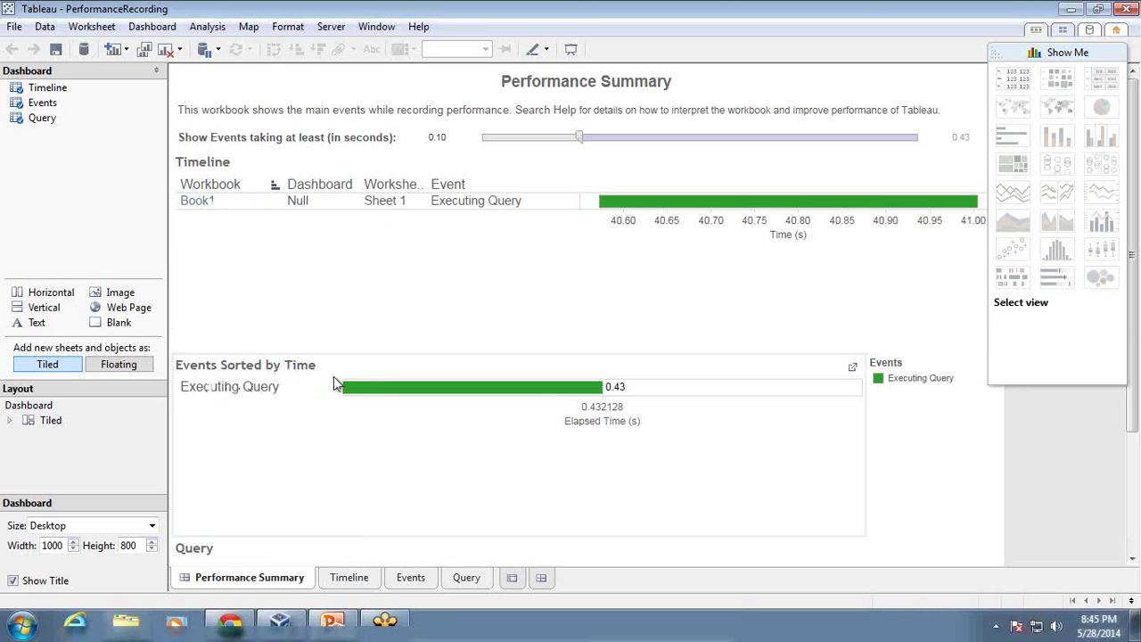
click(1132, 548)
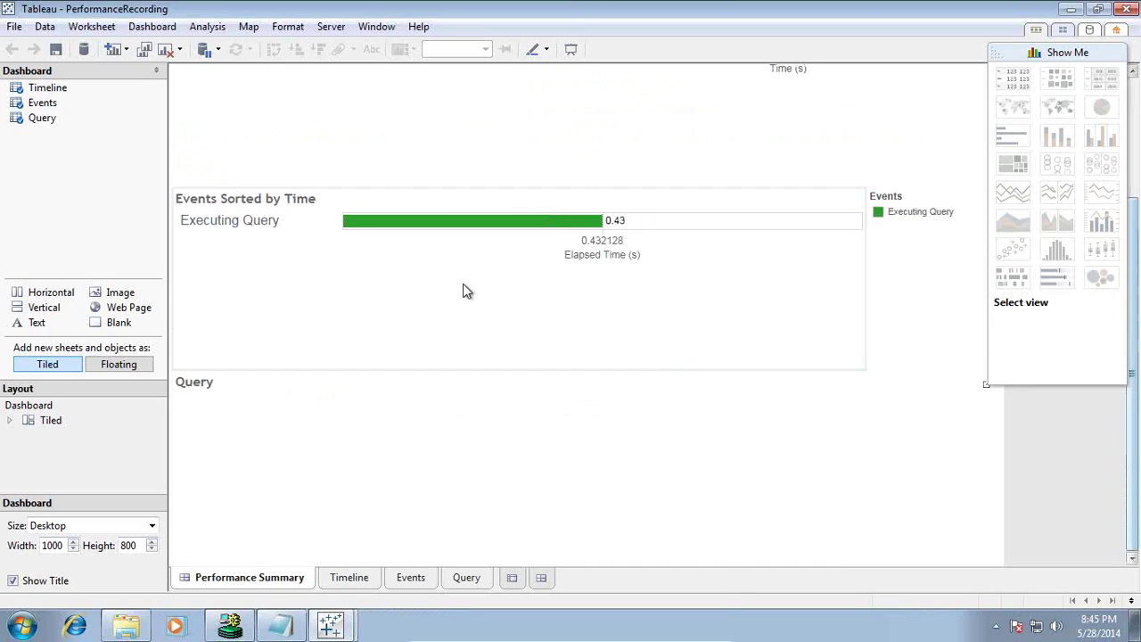
click(225, 225)
click(225, 226)
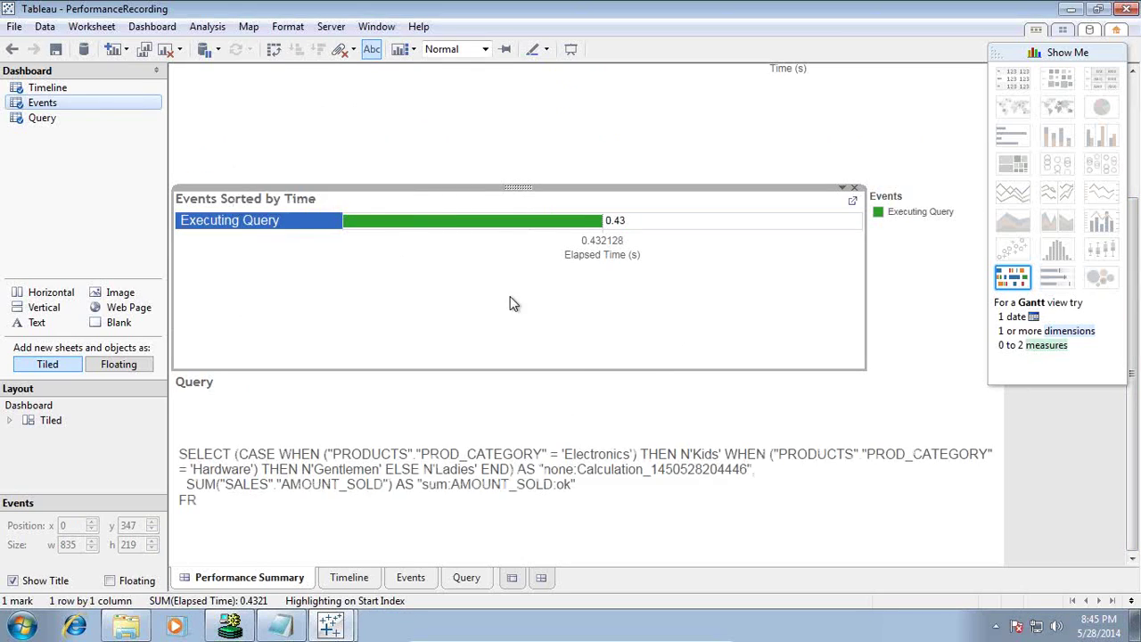
In PL/SQL Developer, select the whole matching CASE query.
click(234, 627)
click(339, 201)
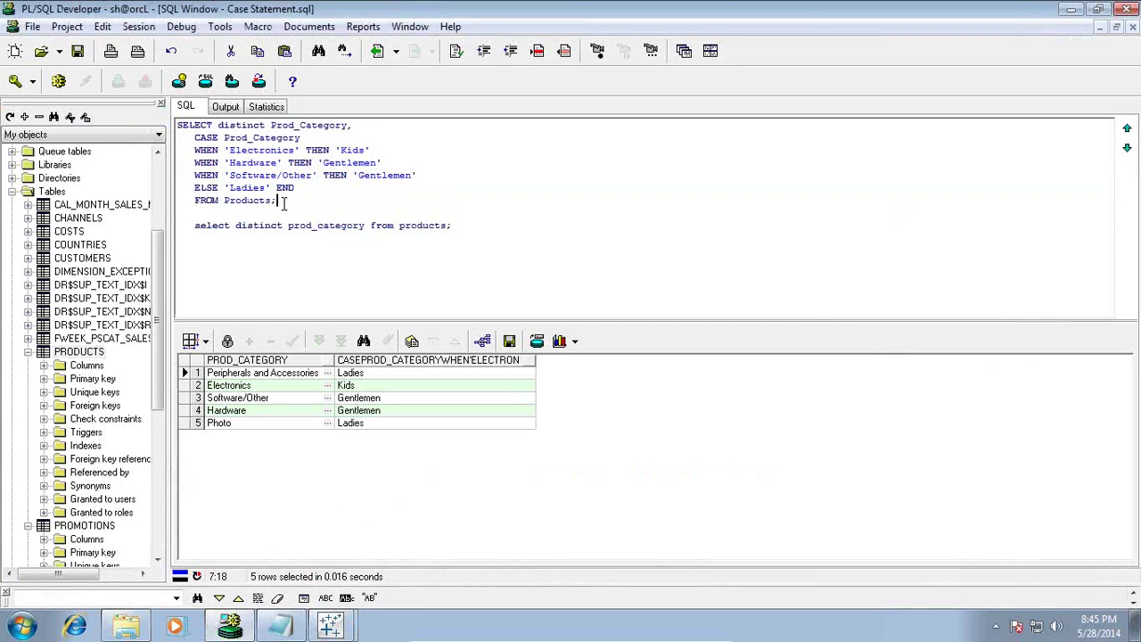
drag(1106, 201, 142, 116)
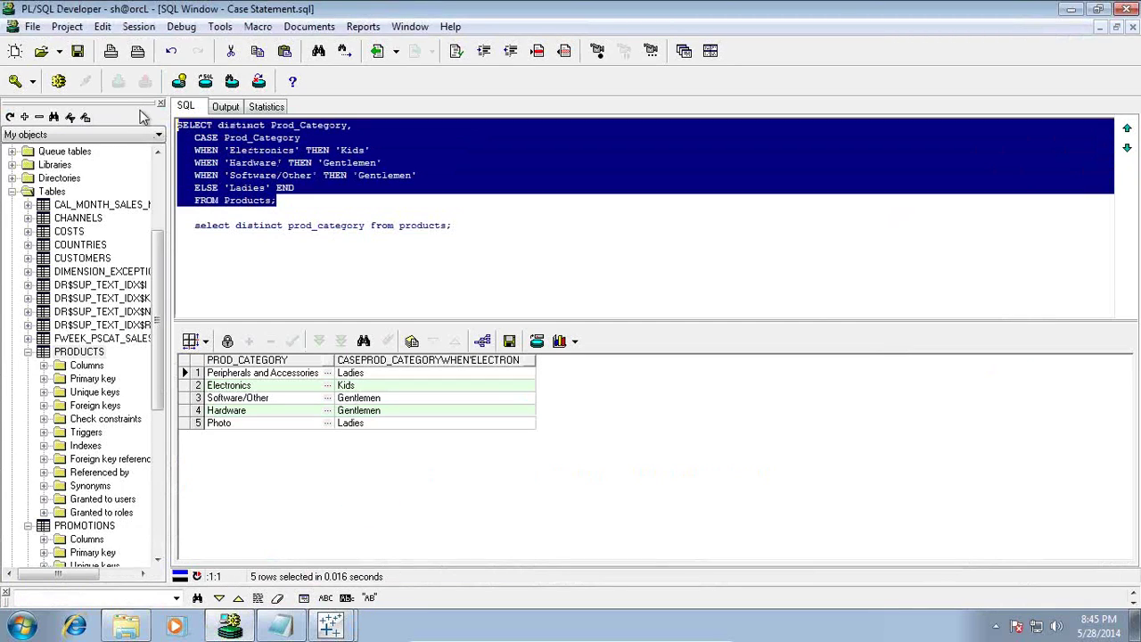
Minimize PL/SQL Developer to bring back Tableau's Performance Summary with the 0.43 s CASE SQL.
click(1070, 9)
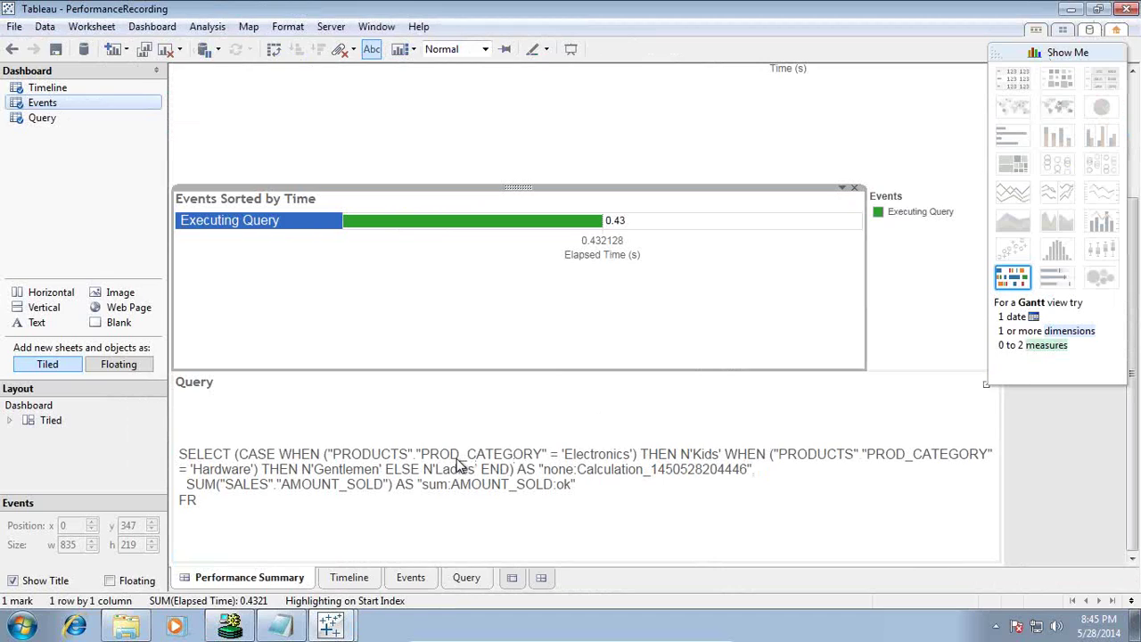